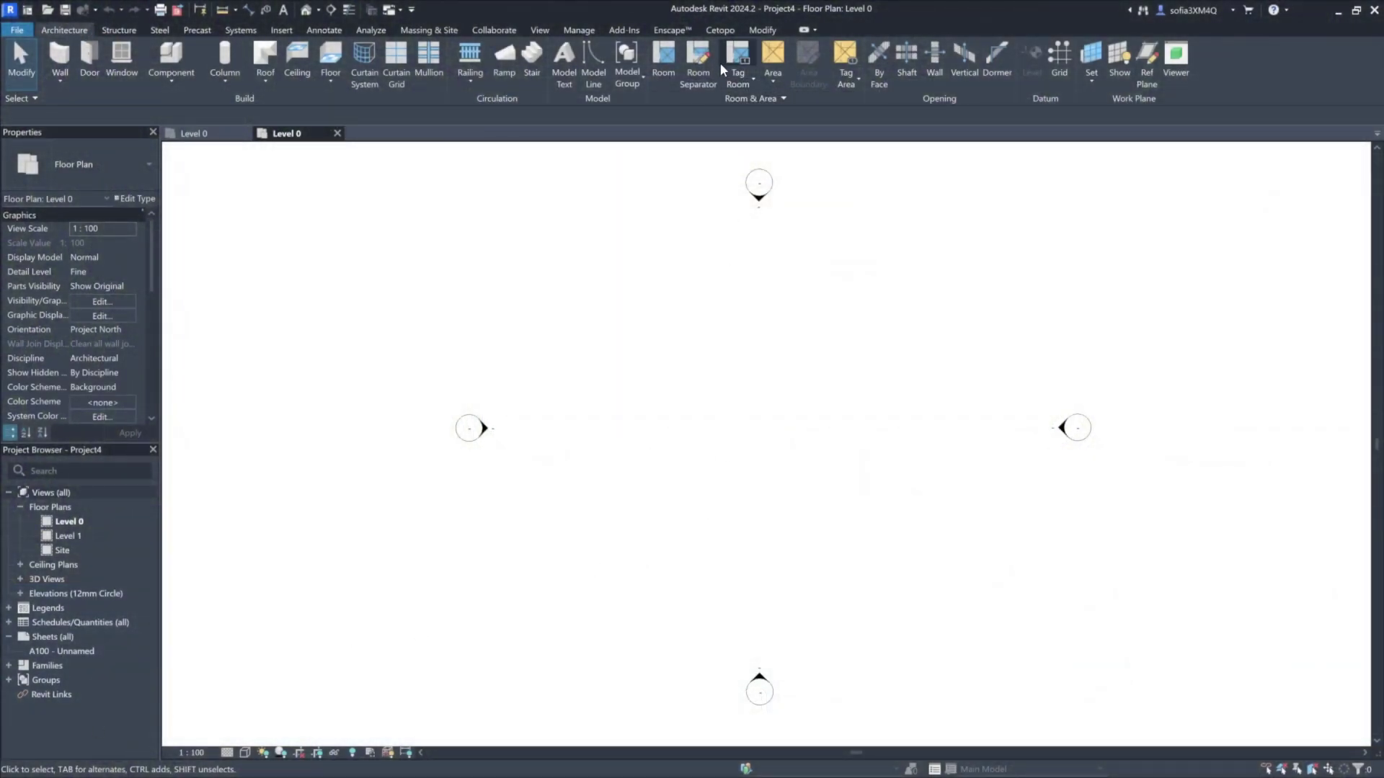
Step: Switch the Revit ribbon to the Cetopo add-in tab
click(721, 32)
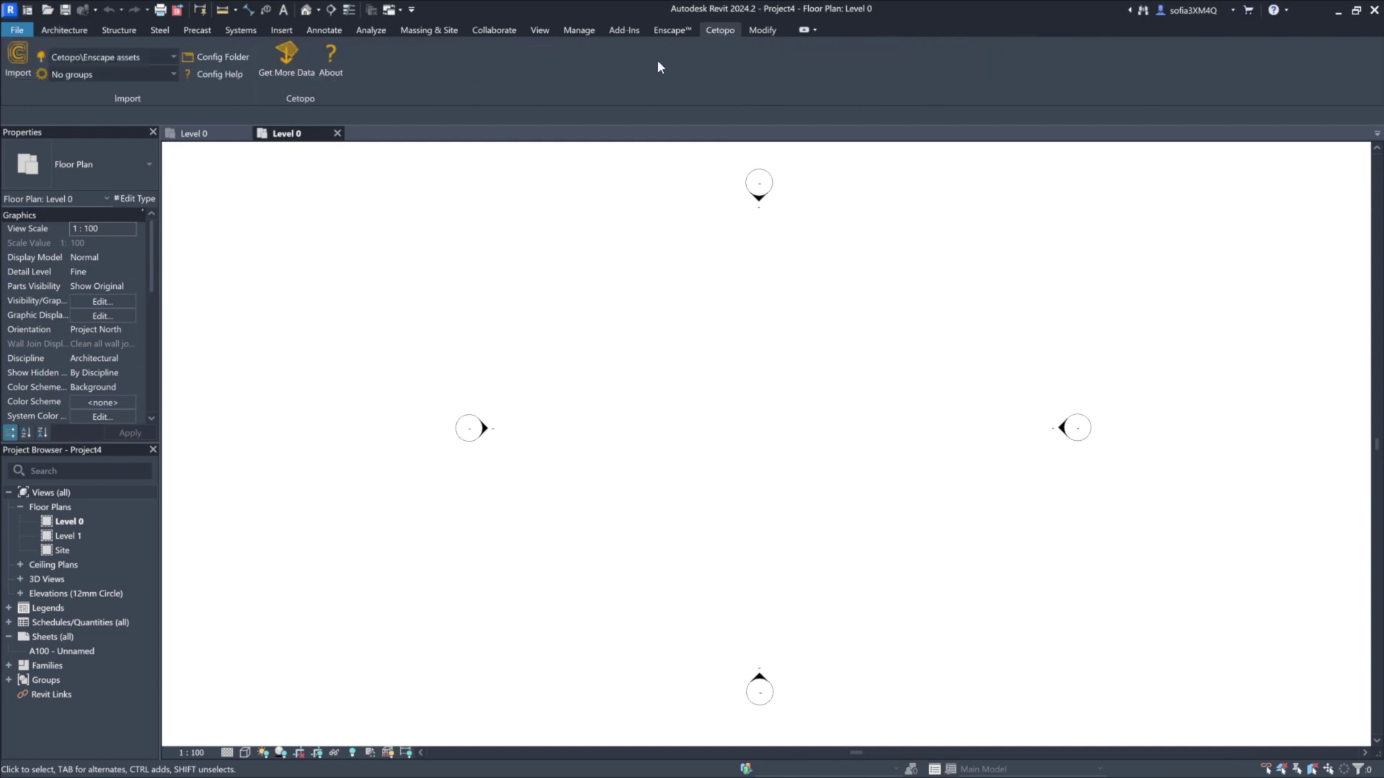
Step: Go to the FamilyConfigurations\Cetopo folder and choose Open with for the Enscape assets file
click(235, 55)
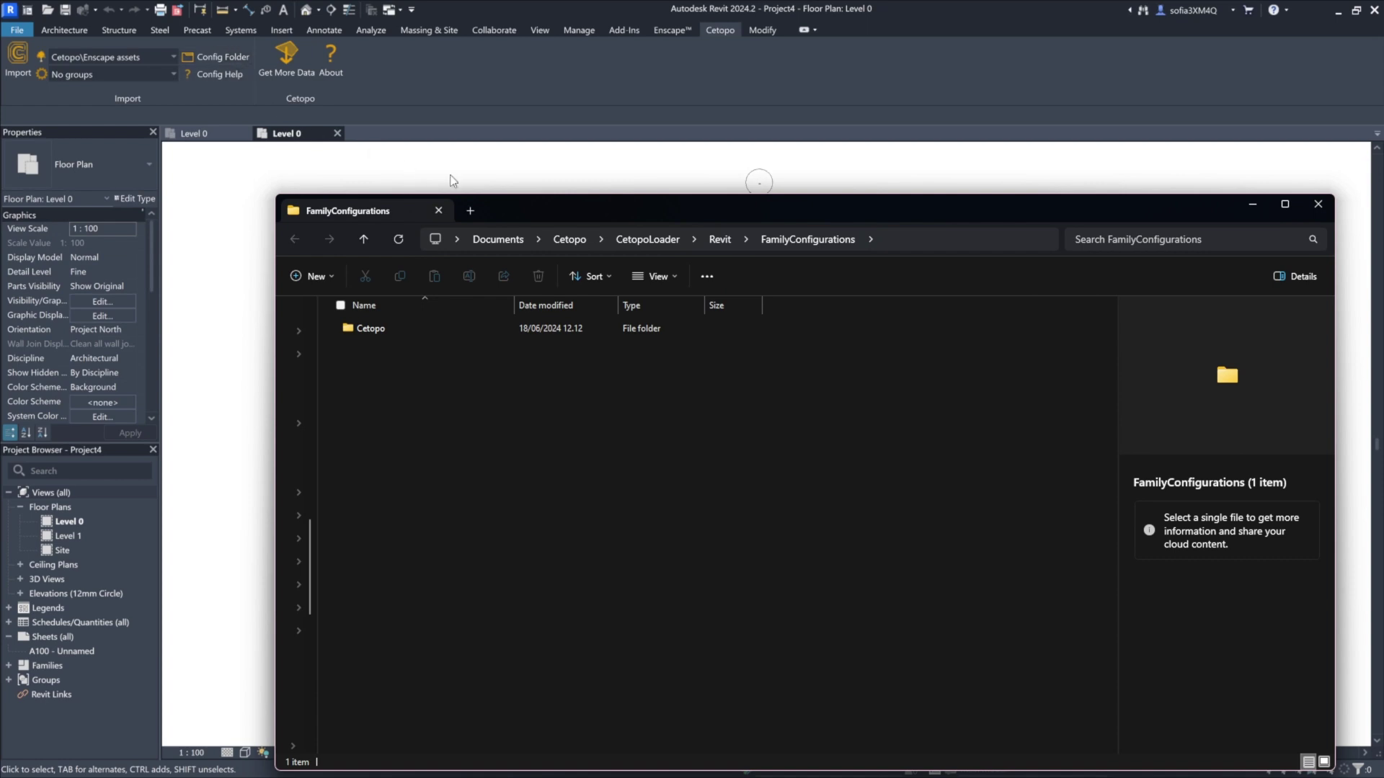
drag(540, 205, 518, 141)
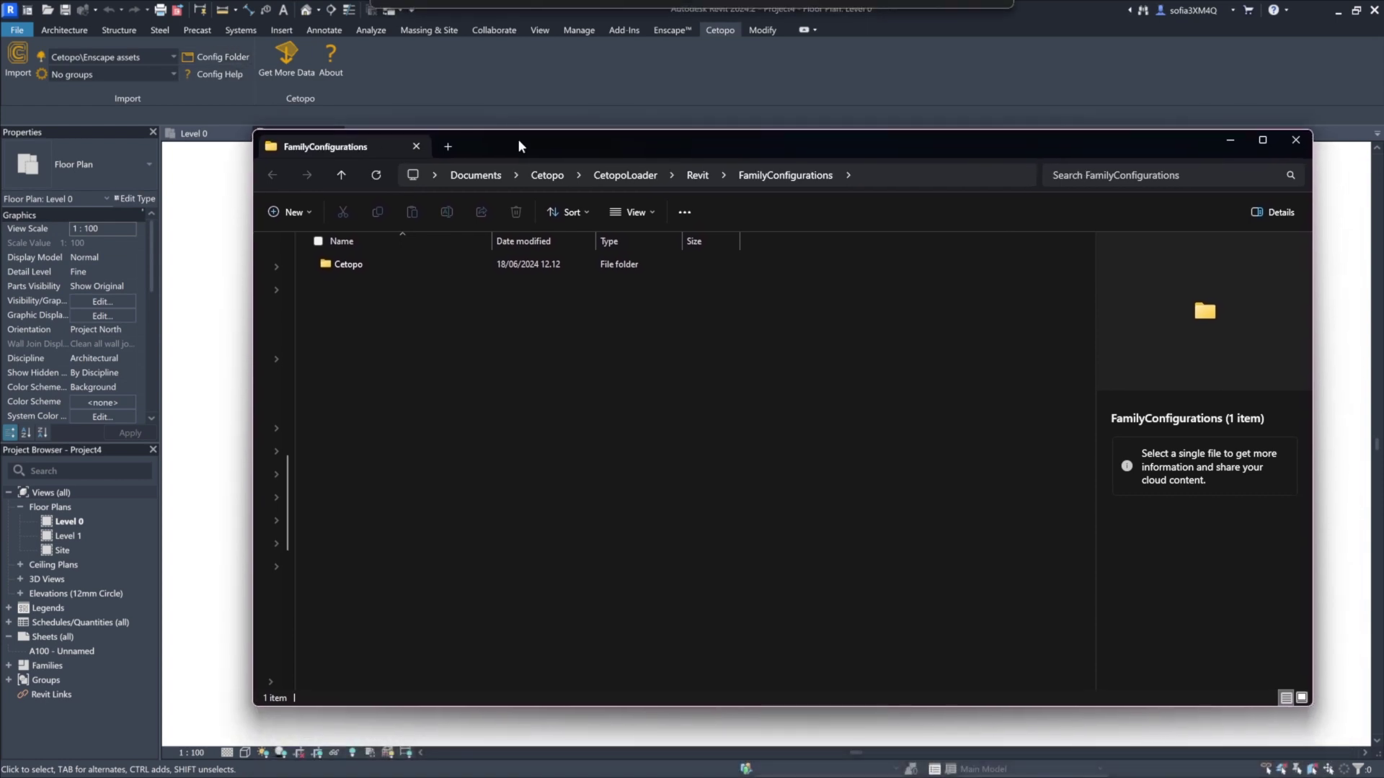
click(360, 266)
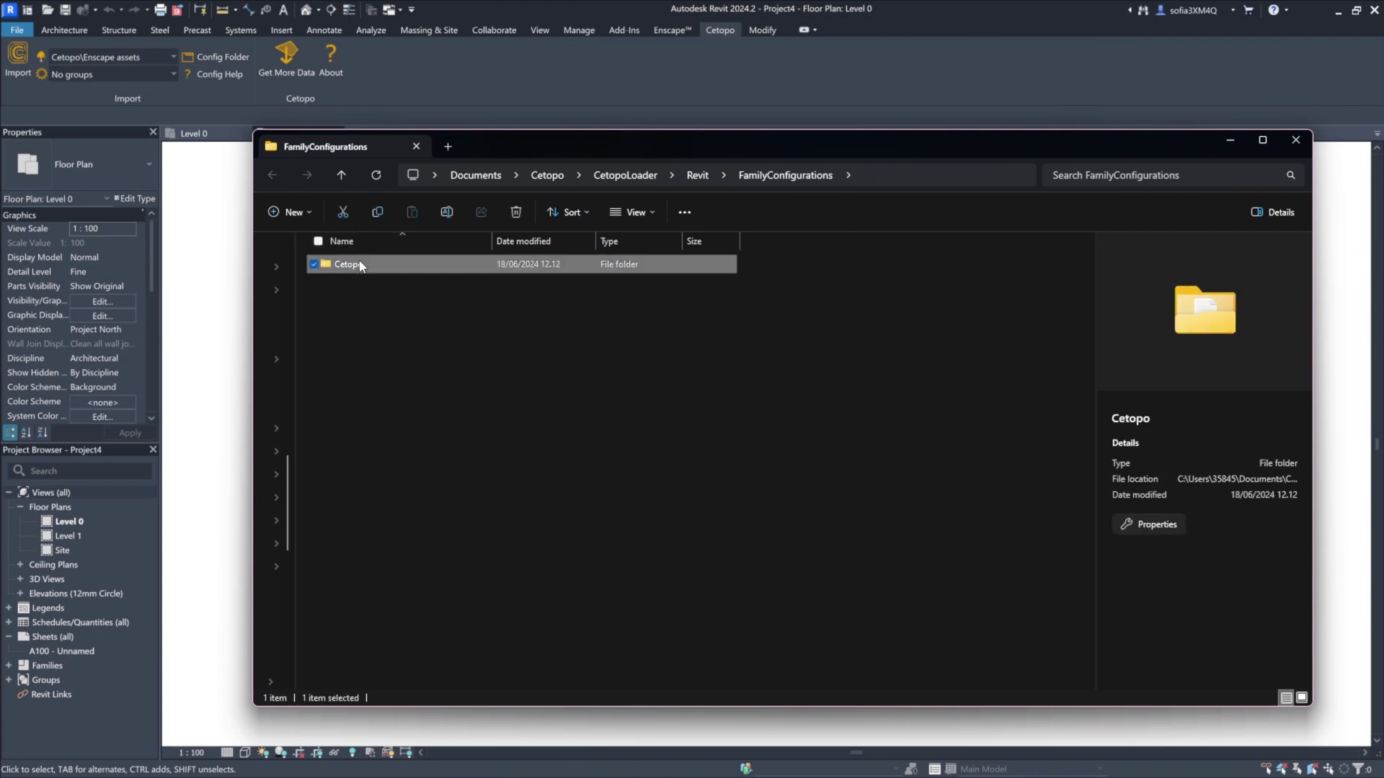
double_click(346, 264)
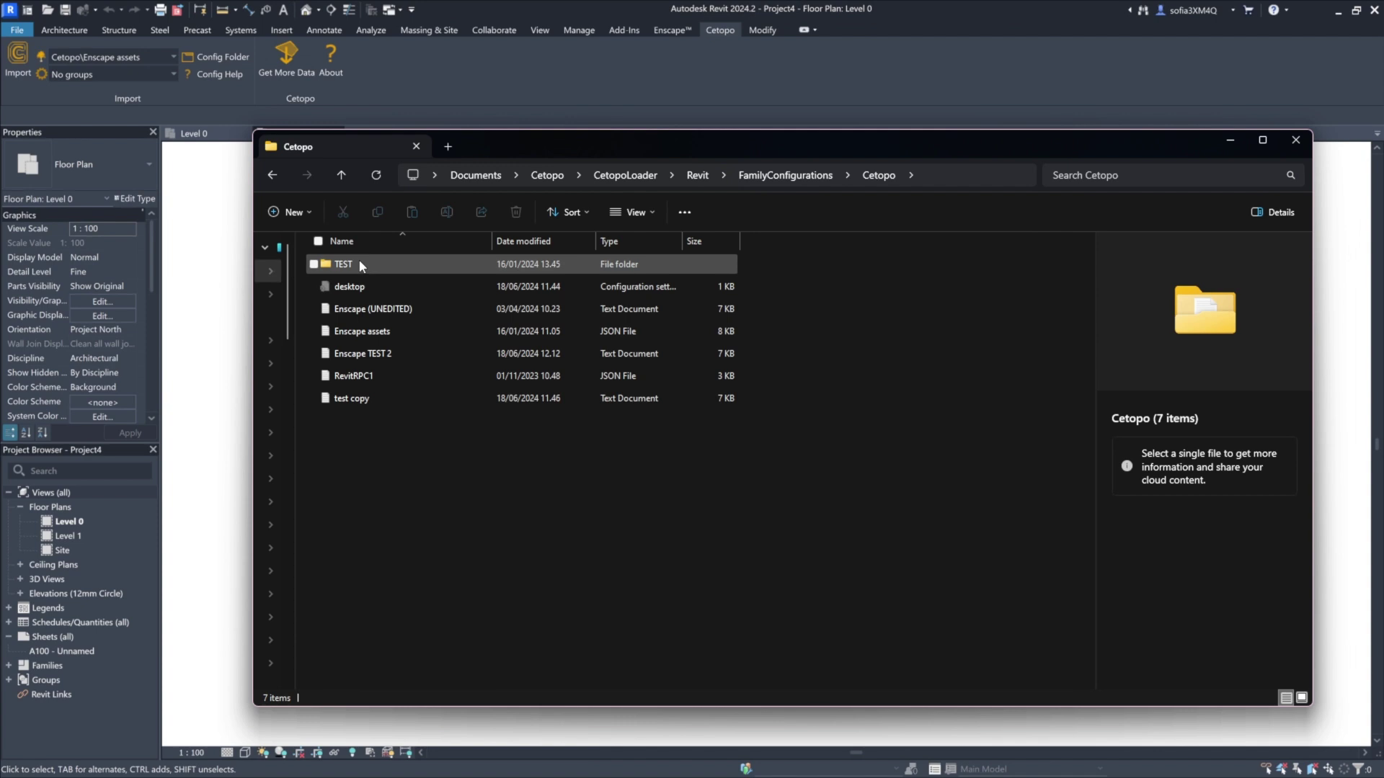
click(369, 332)
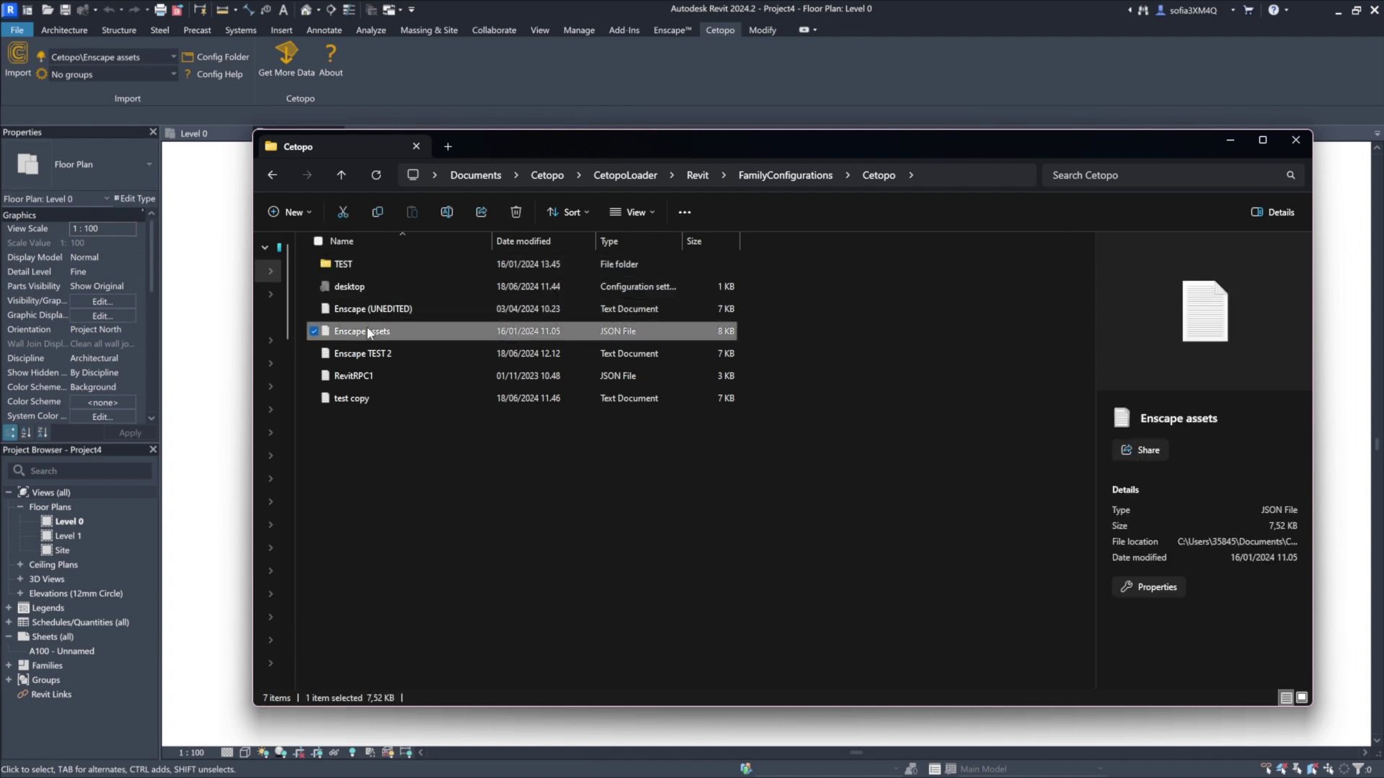
right_click(368, 332)
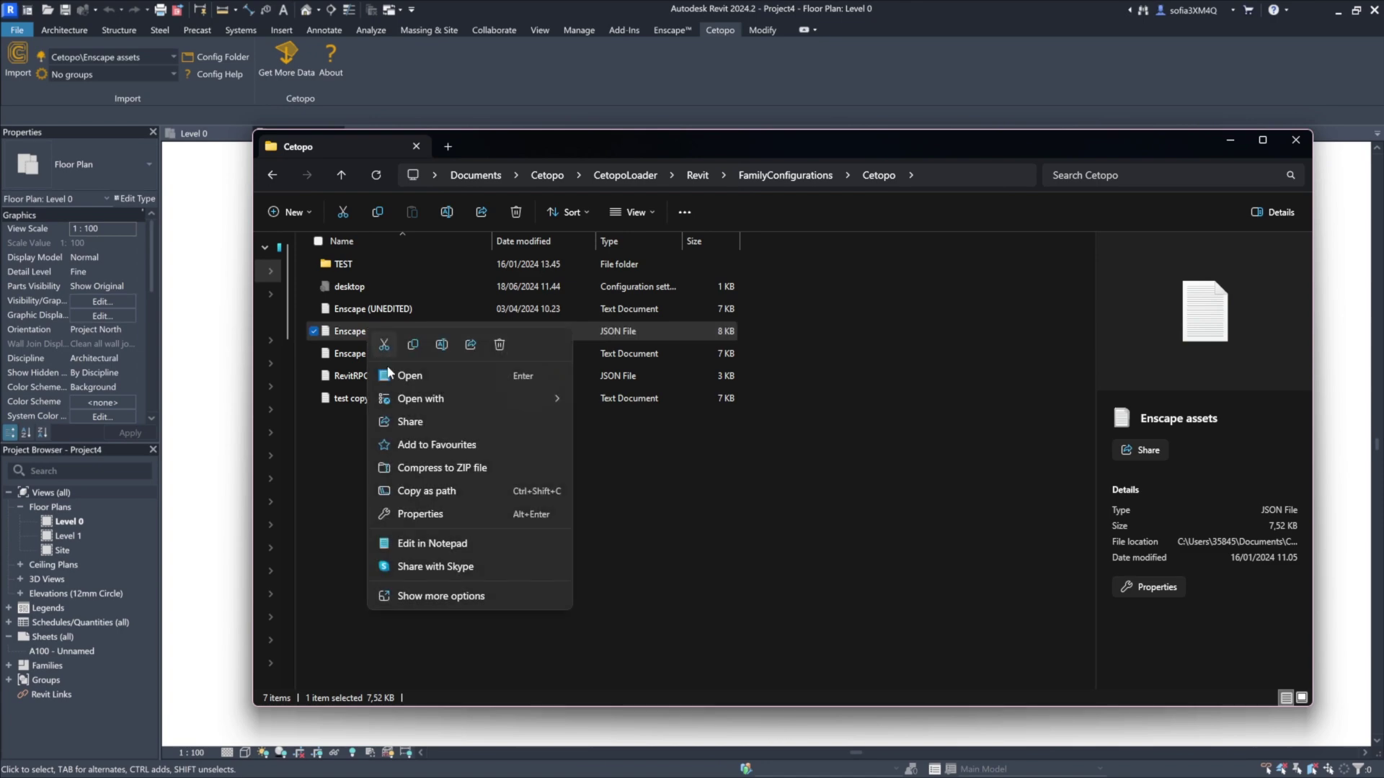
mouse_move(403, 401)
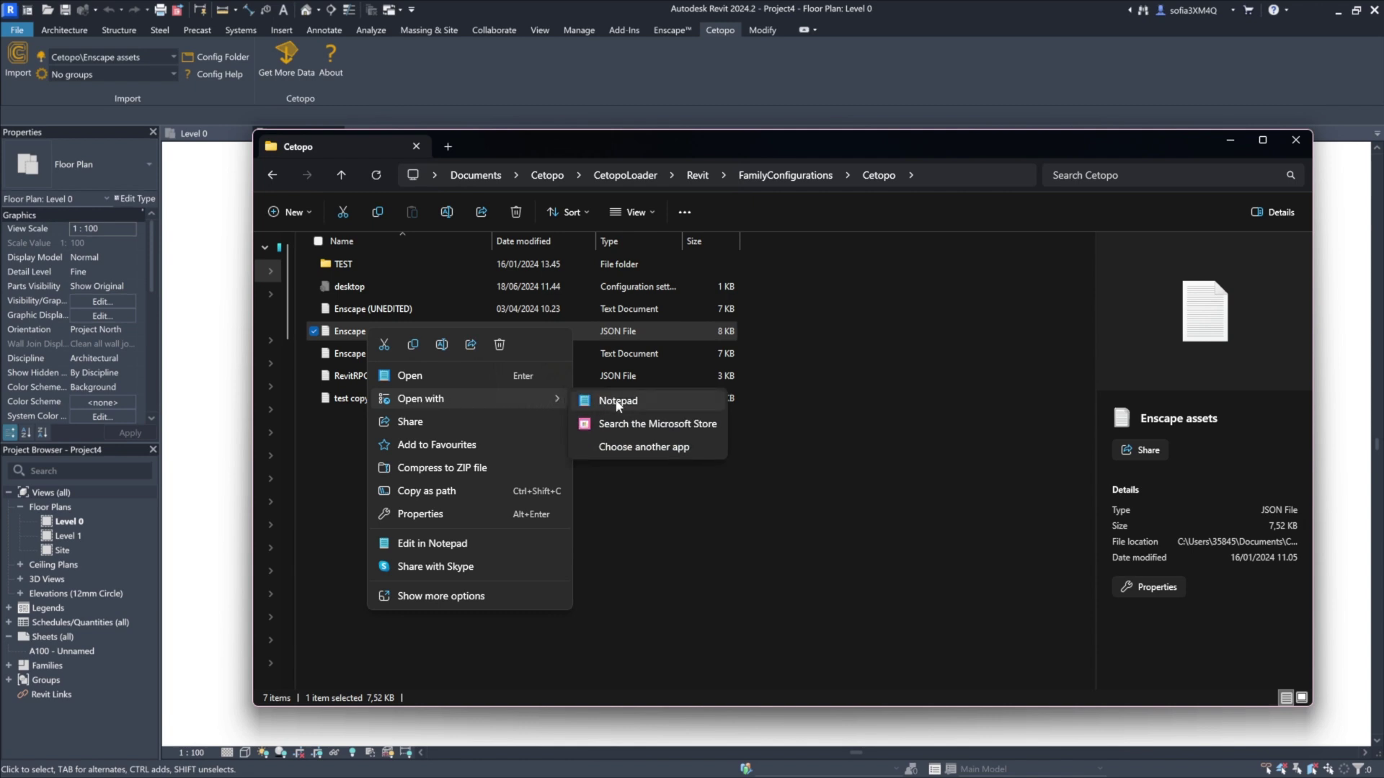
Step: Open Enscape assets in Notepad, select the placeholder path, and copy the Finland Planting folder path
click(618, 402)
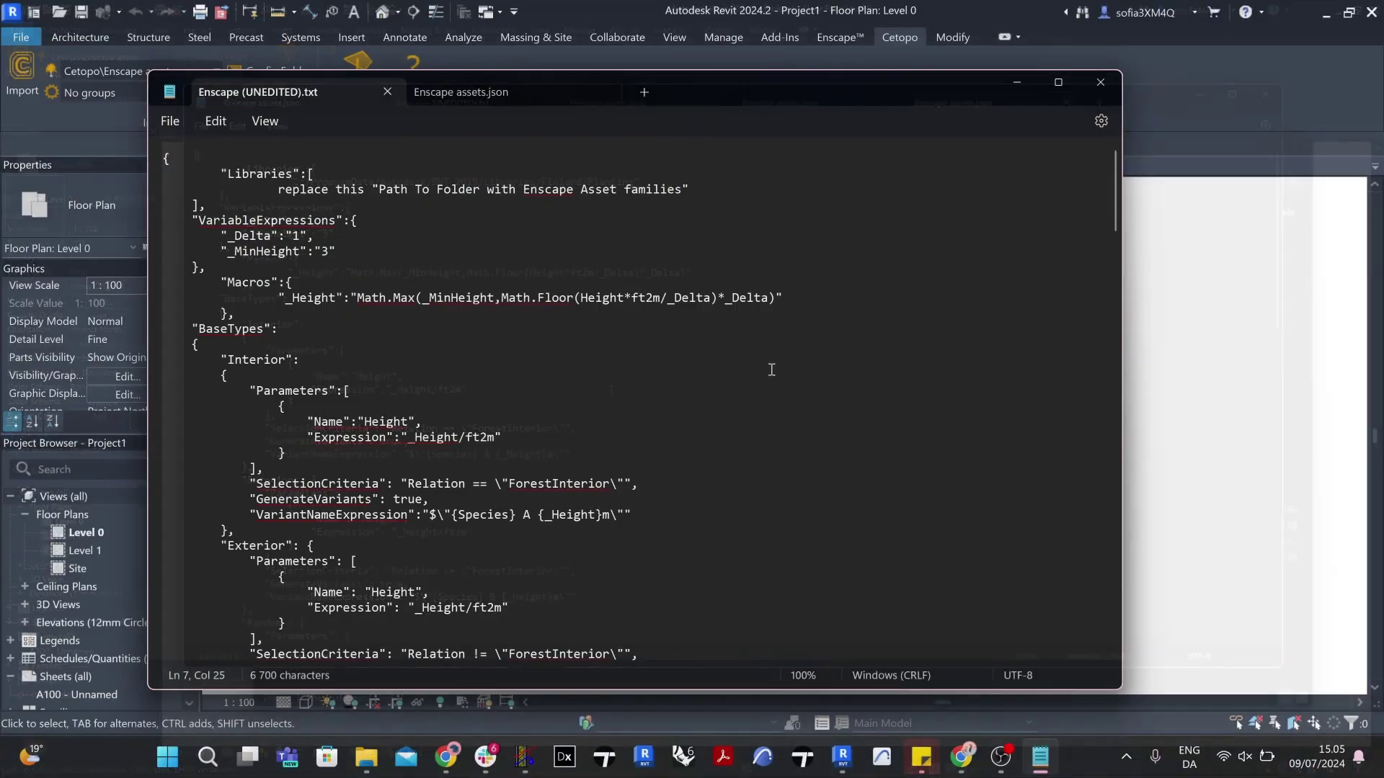
drag(679, 190, 382, 191)
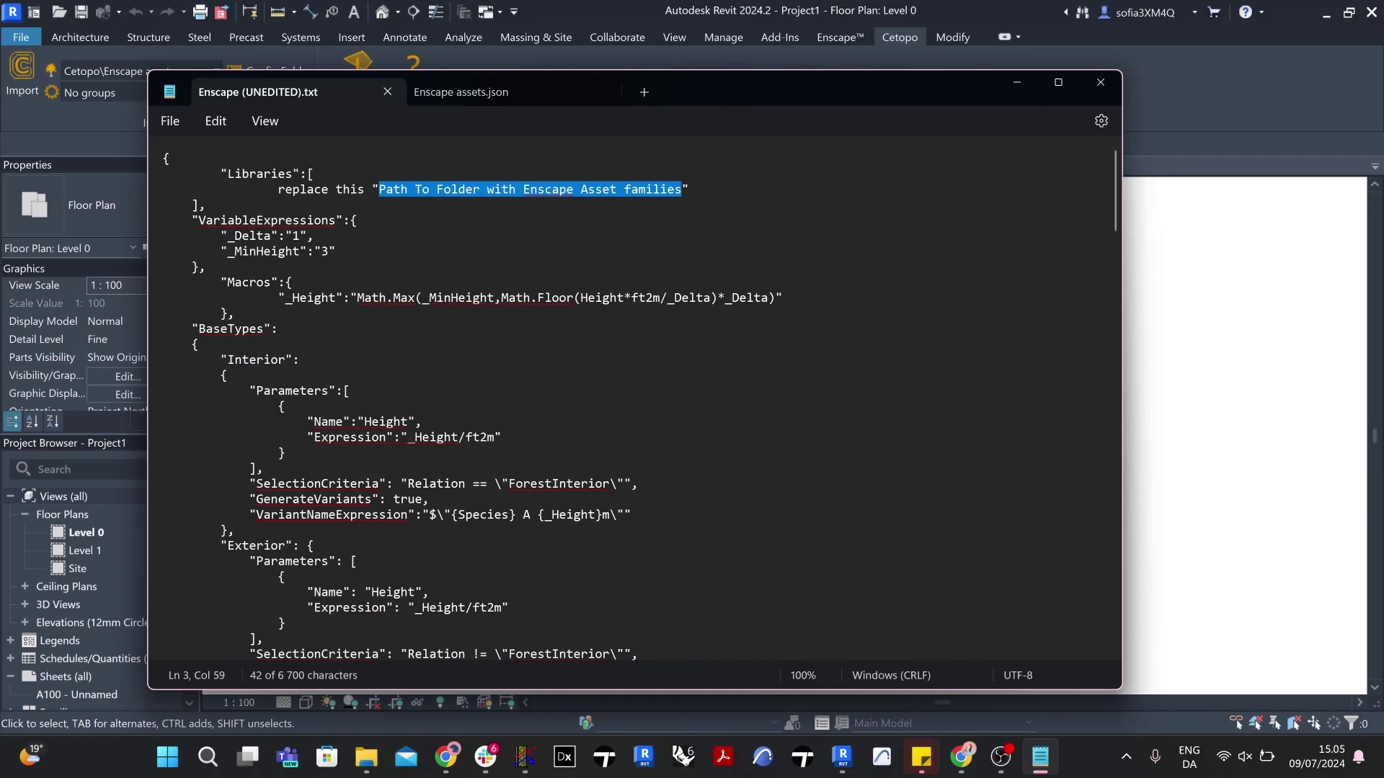
click(366, 756)
drag(703, 185, 797, 130)
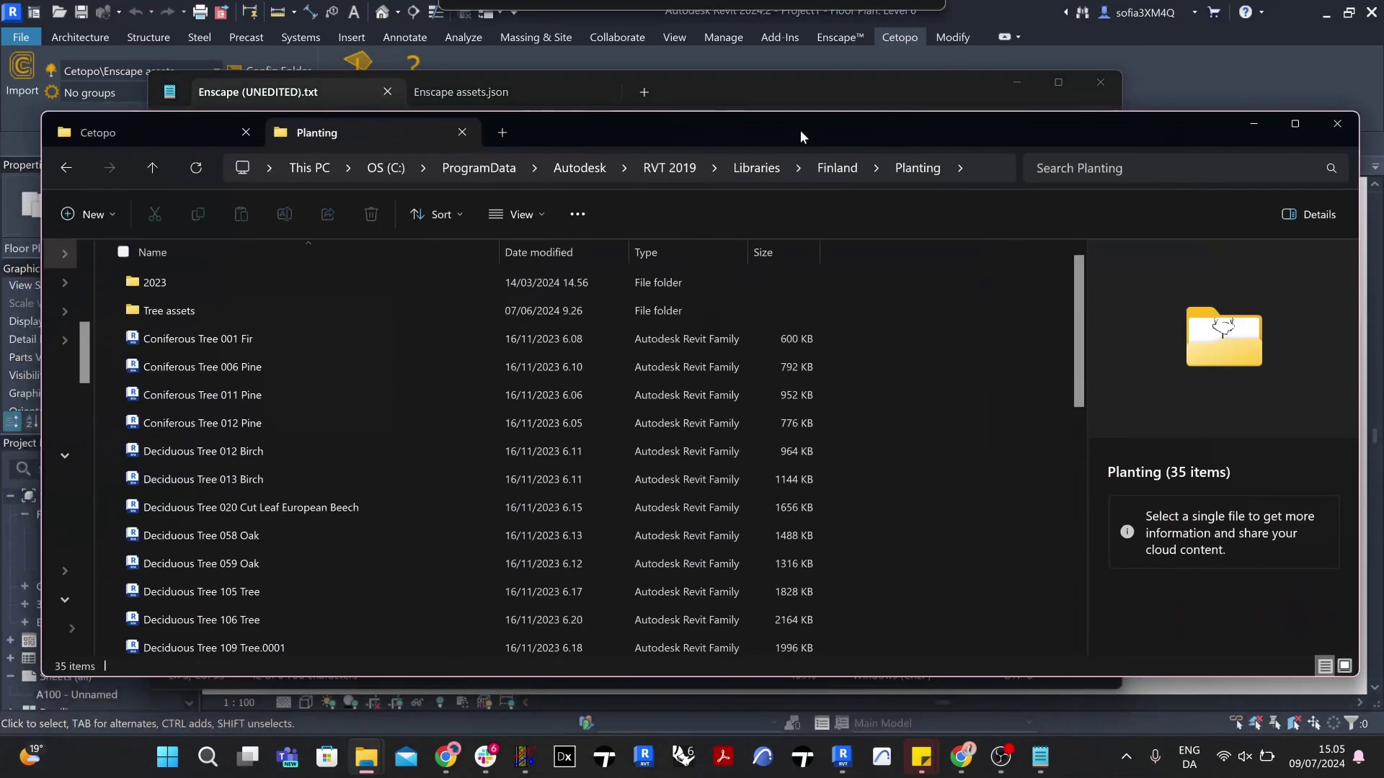
click(974, 171)
right_click(597, 170)
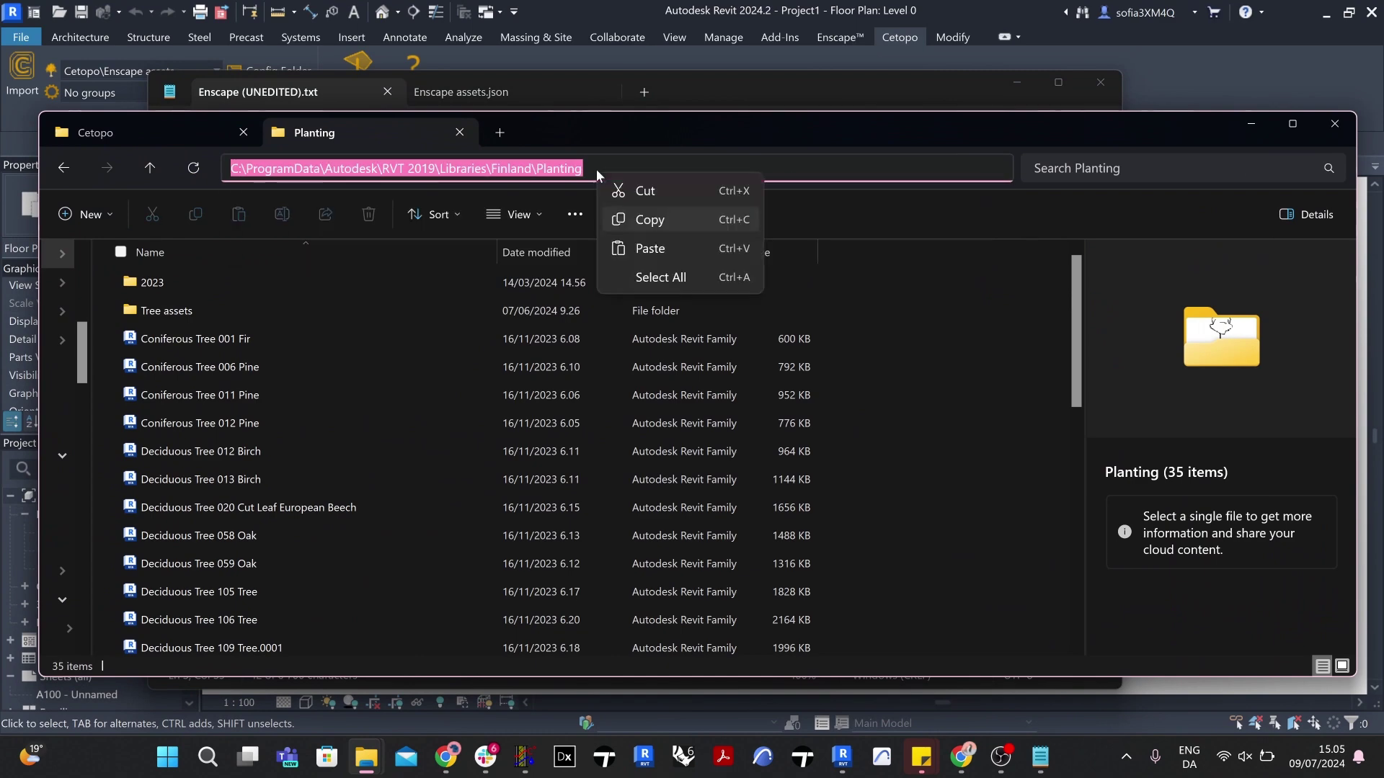
click(610, 221)
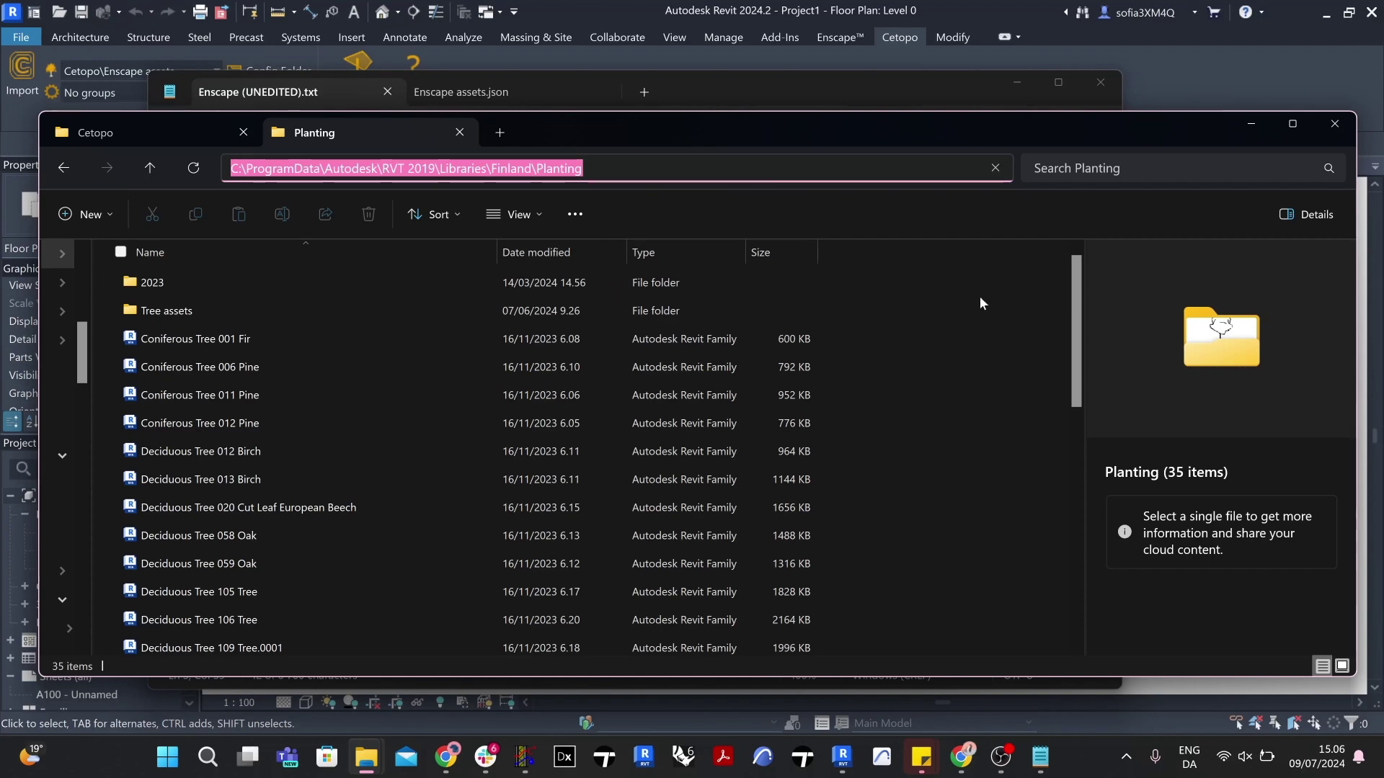
Step: Paste the Planting folder path over the placeholder and delete the leftover 'replace this' words
click(1264, 128)
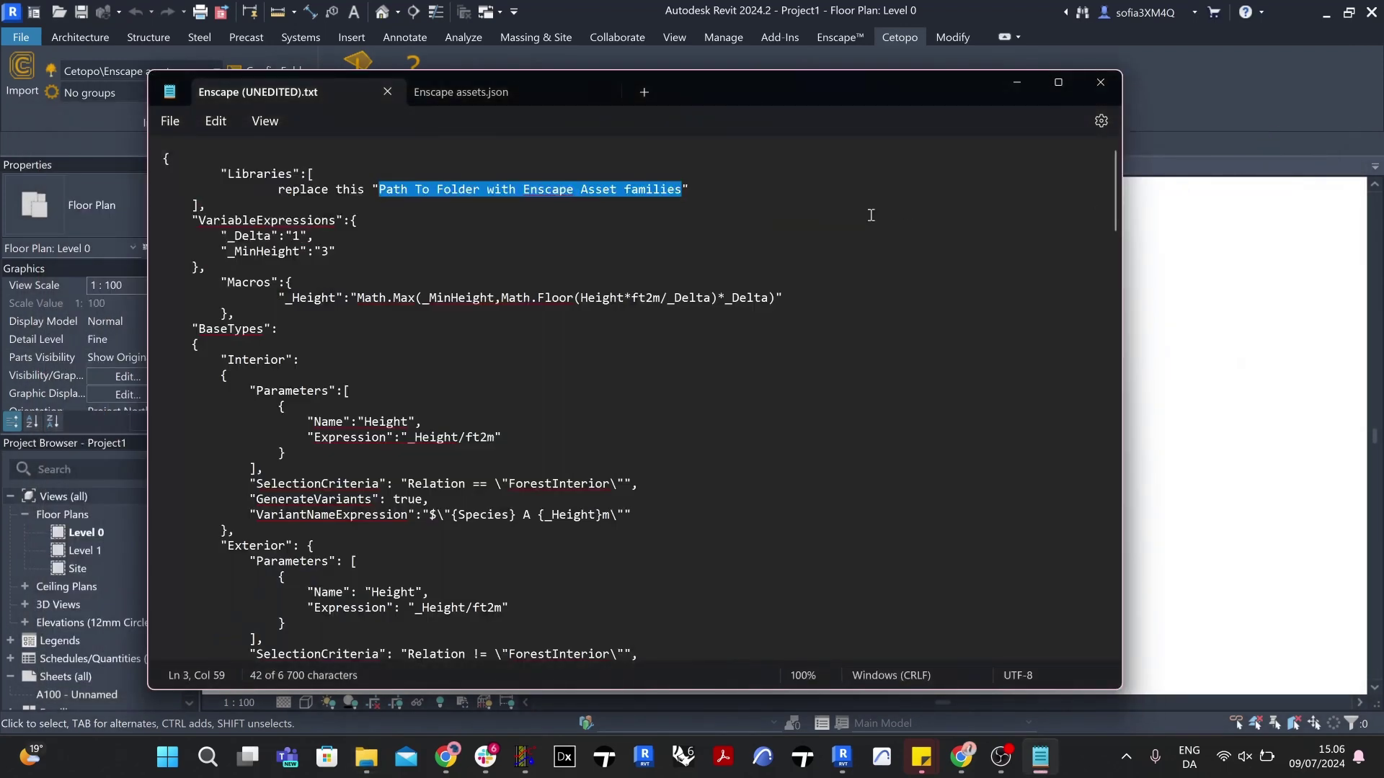
right_click(638, 192)
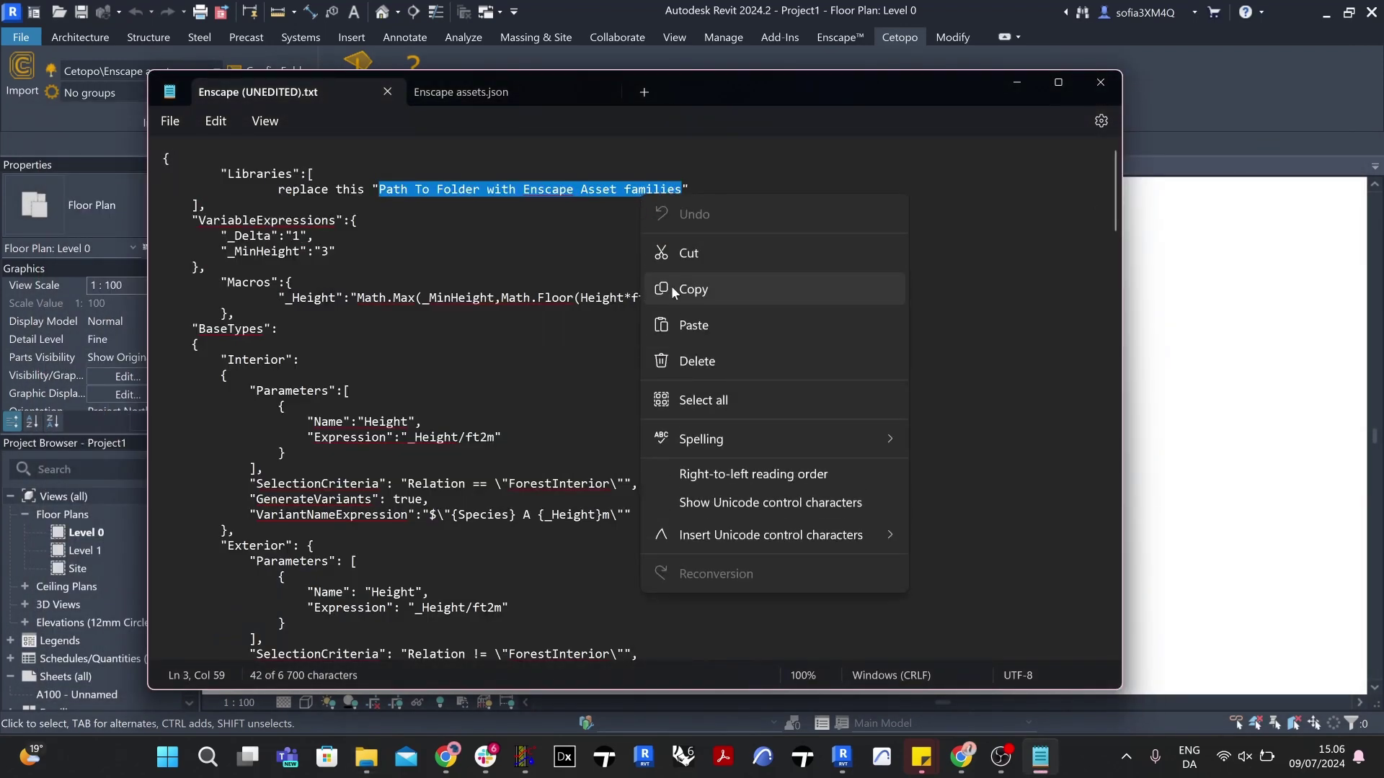
click(674, 324)
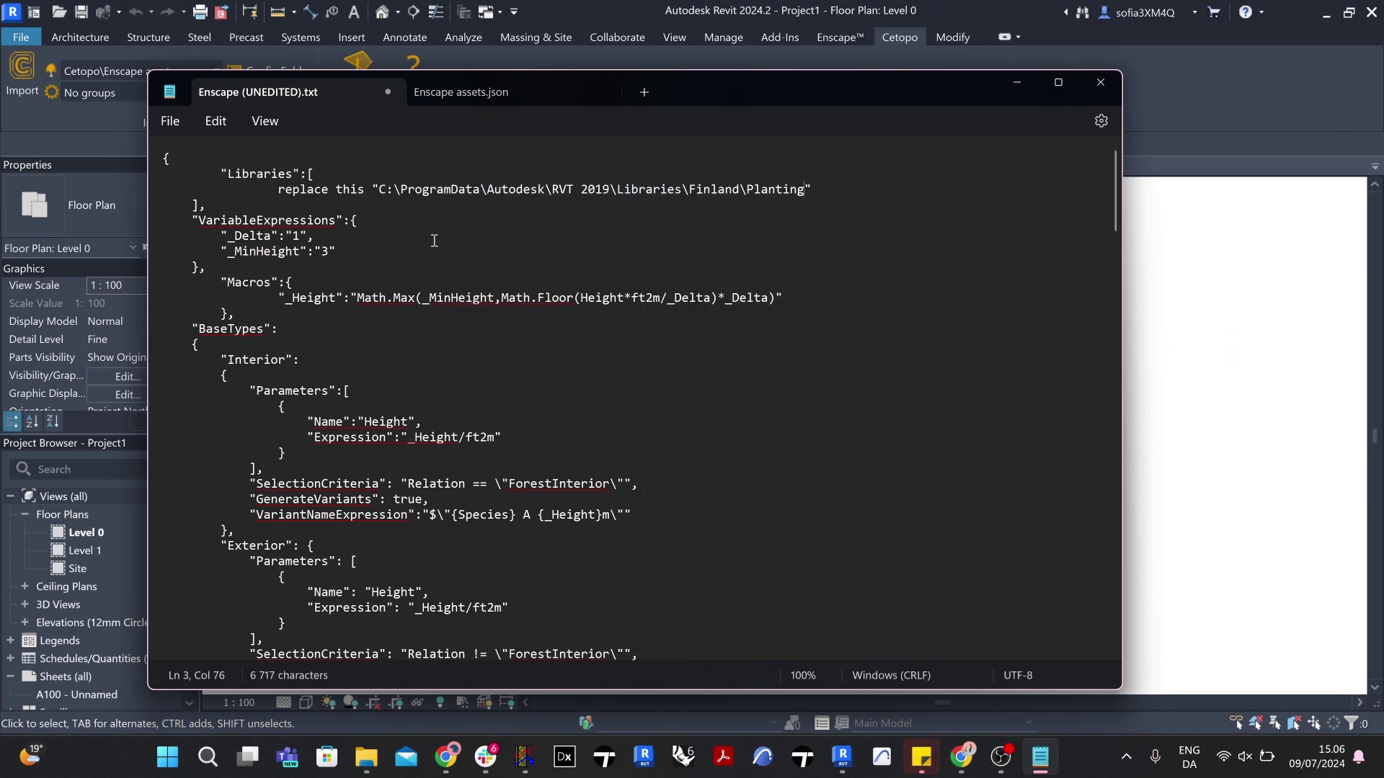
drag(368, 193, 277, 190)
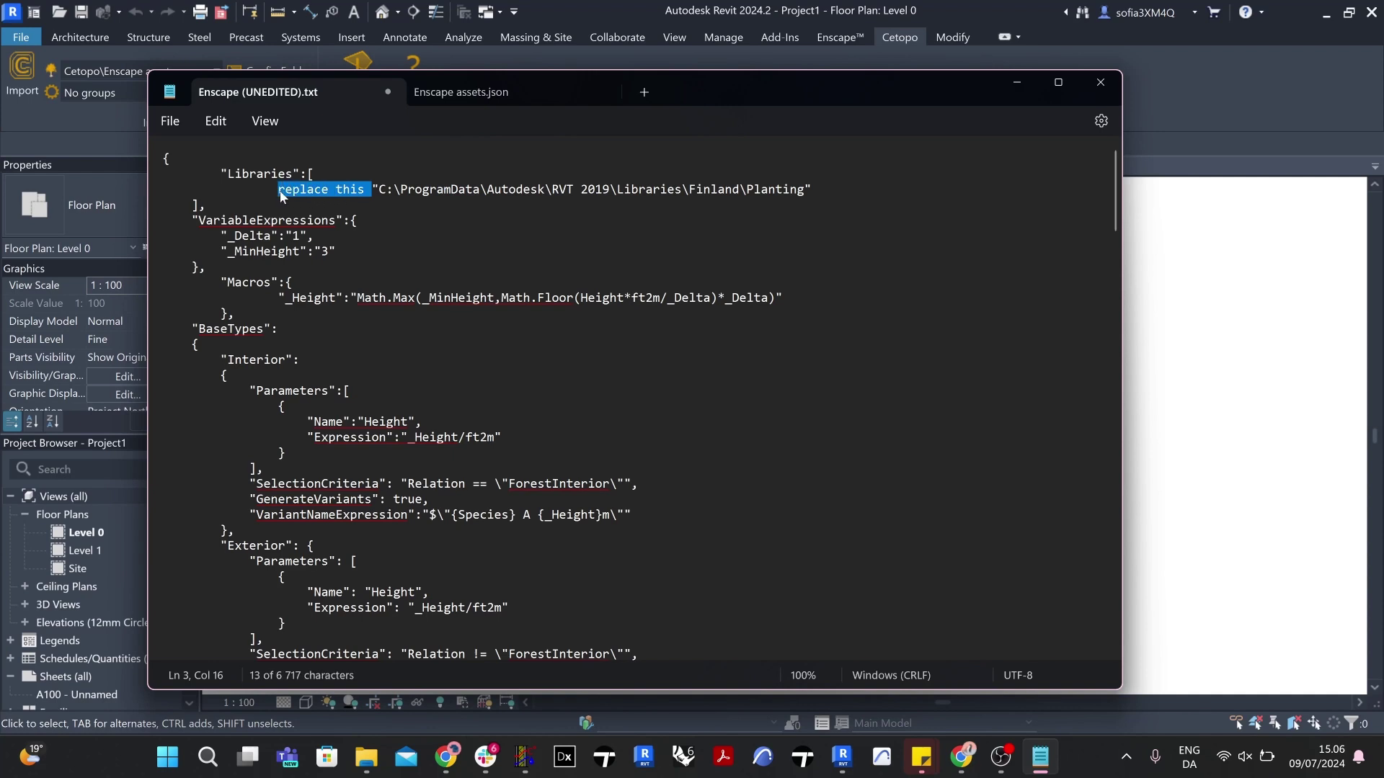
right_click(300, 194)
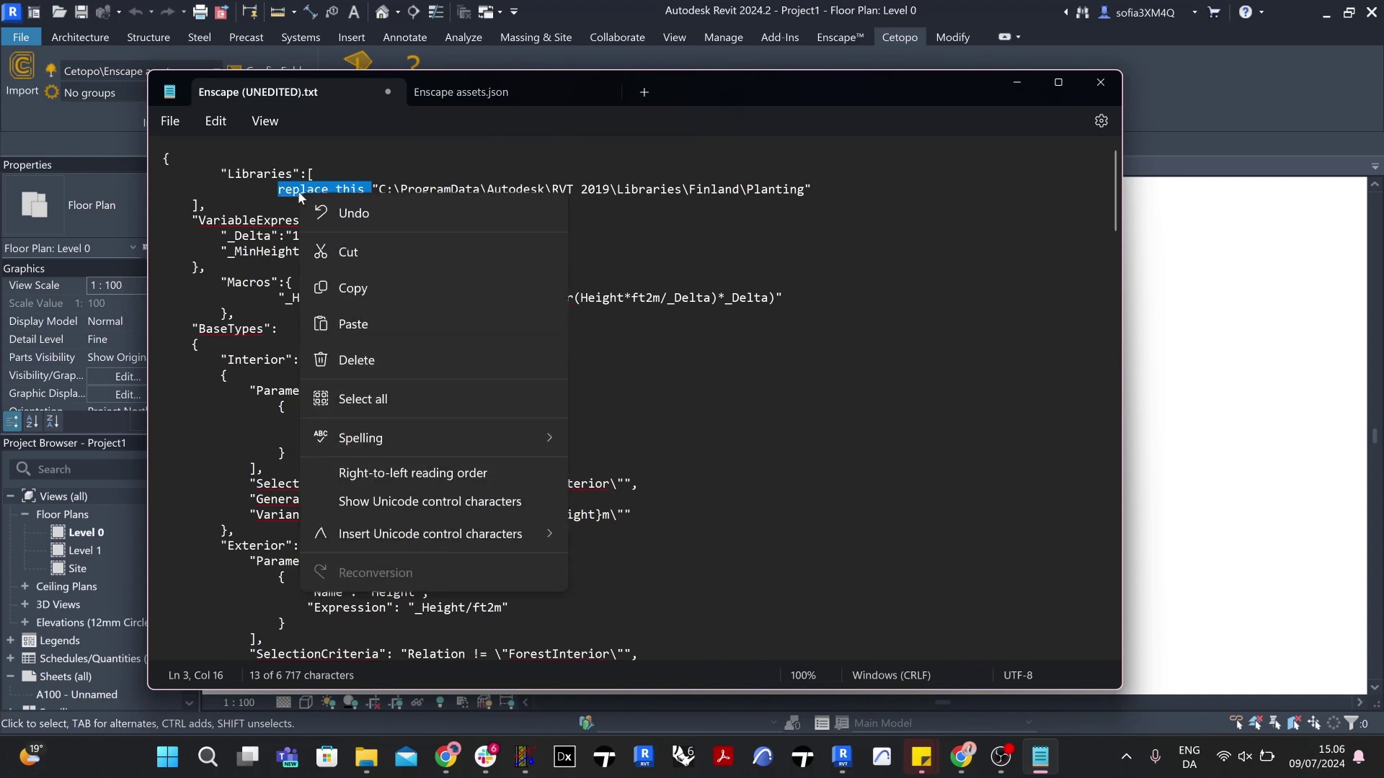
click(322, 366)
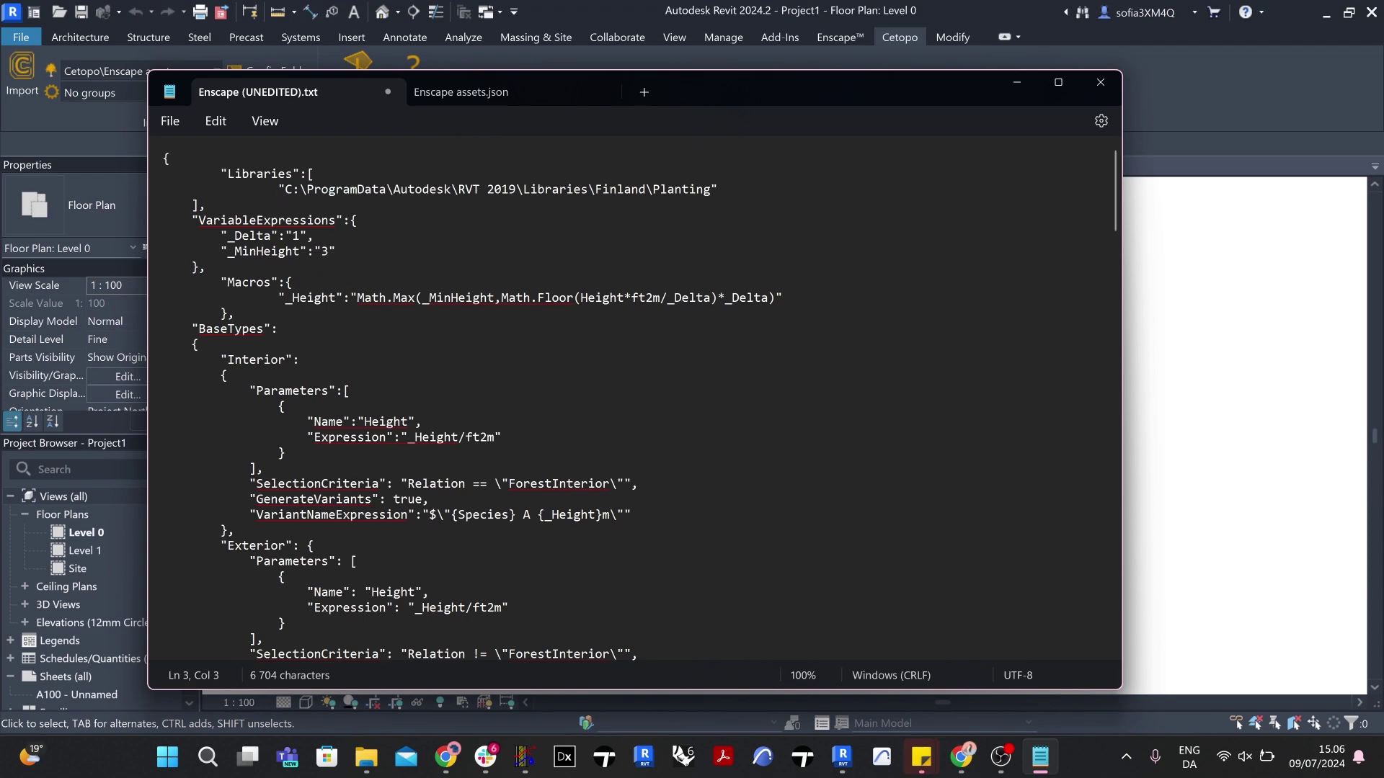
Step: Change every backslash to a forward slash, giving C:/ProgramData/Autodesk/RVT 2019/Libraries/Finland/Planting
double_click(301, 191)
text(/)
double_click(390, 189)
text(/)
double_click(456, 191)
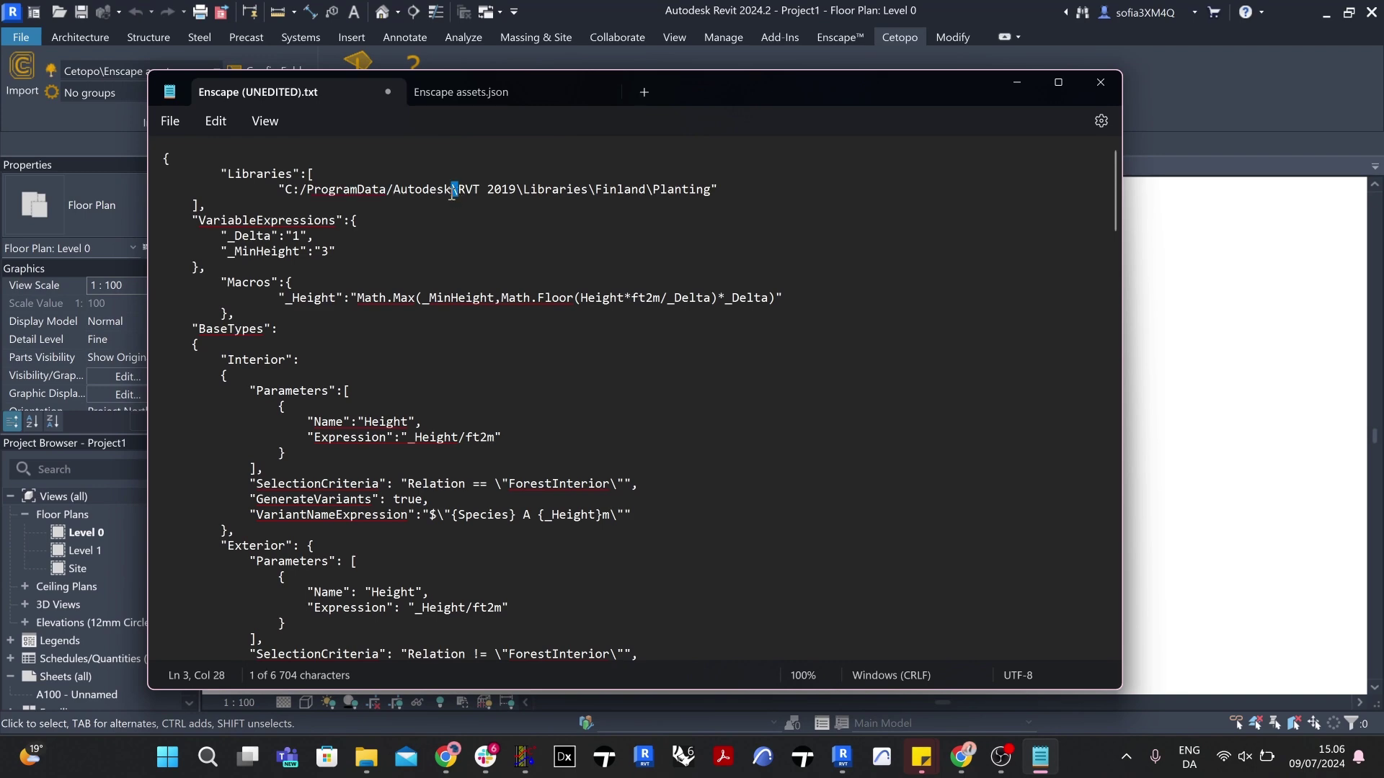
text(/)
double_click(519, 190)
text(/)
double_click(590, 190)
text(/)
double_click(651, 190)
text(/)
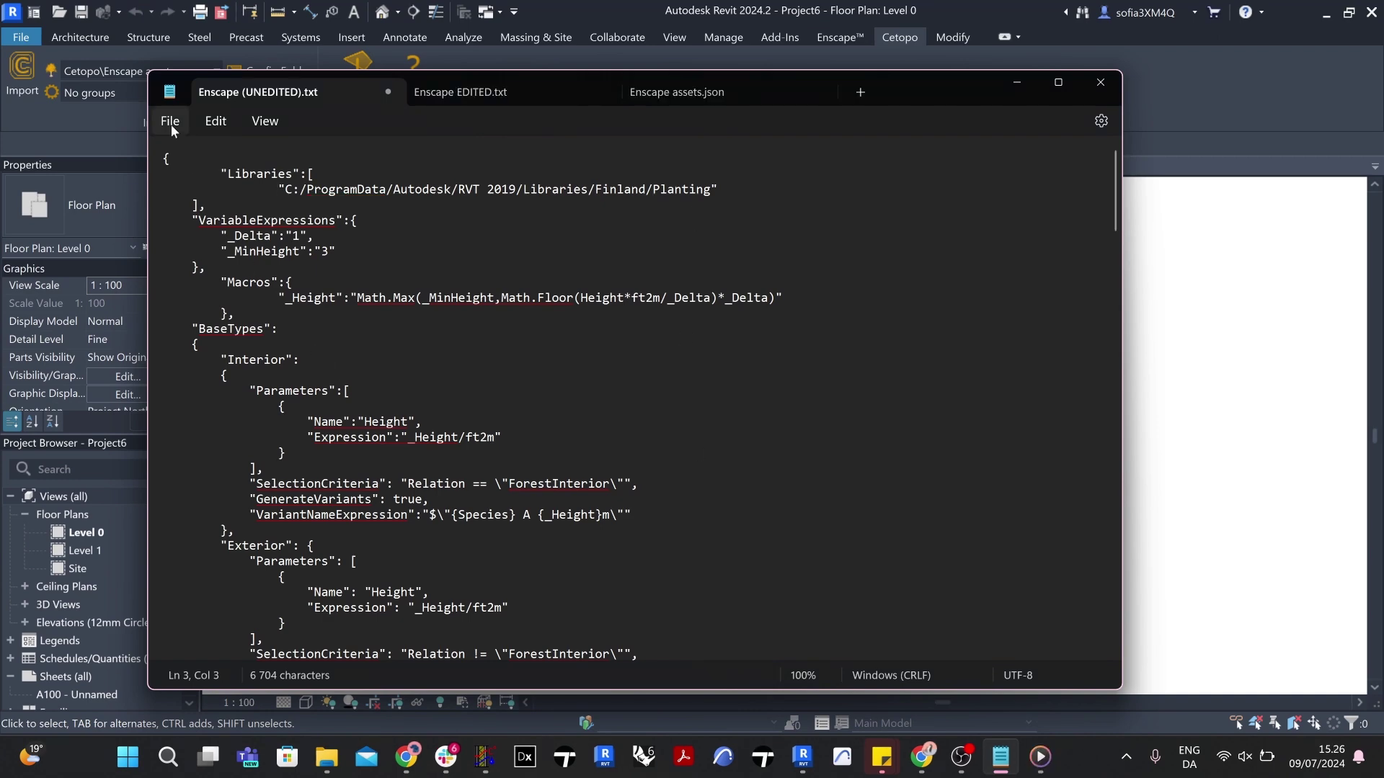
Step: Start Save As and change the file name from (UNEDITED) to Enscape EDITED.json
click(171, 123)
click(186, 273)
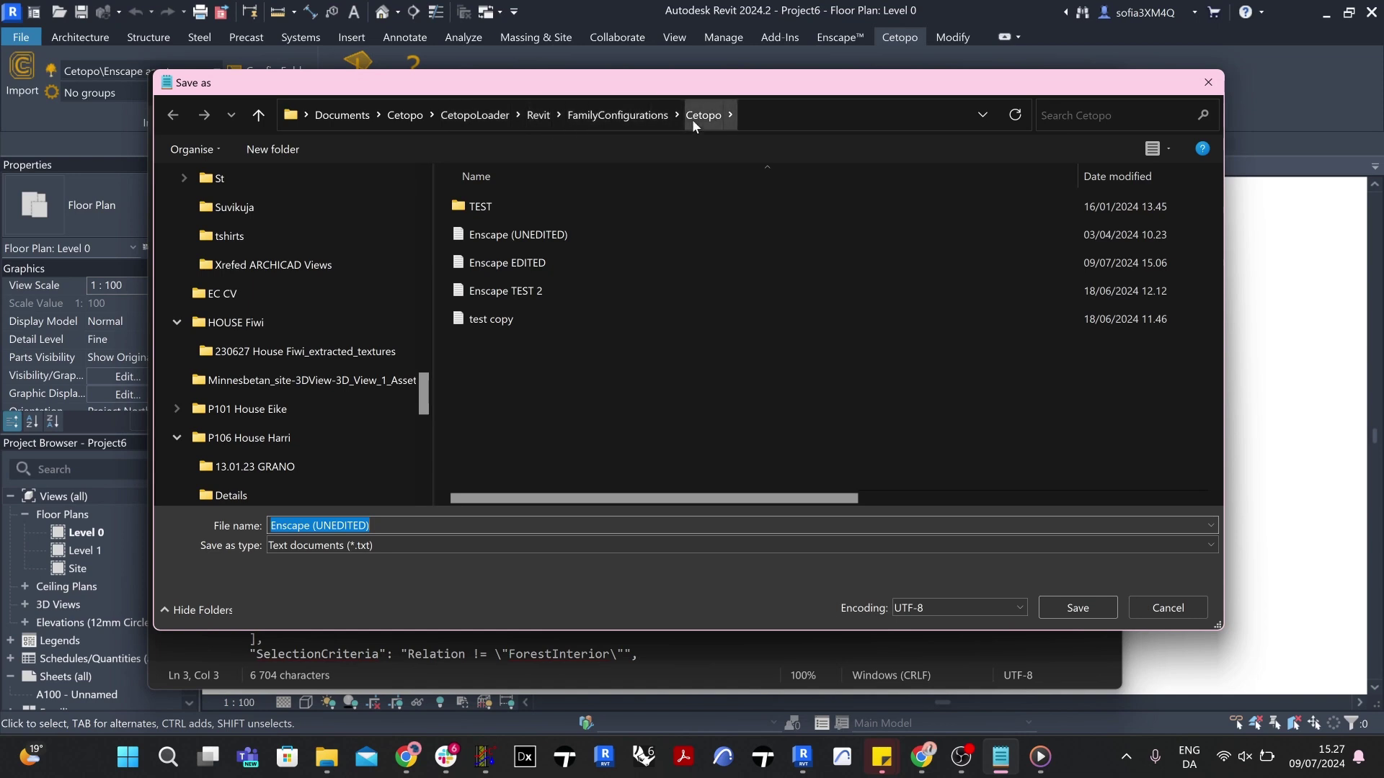
click(330, 526)
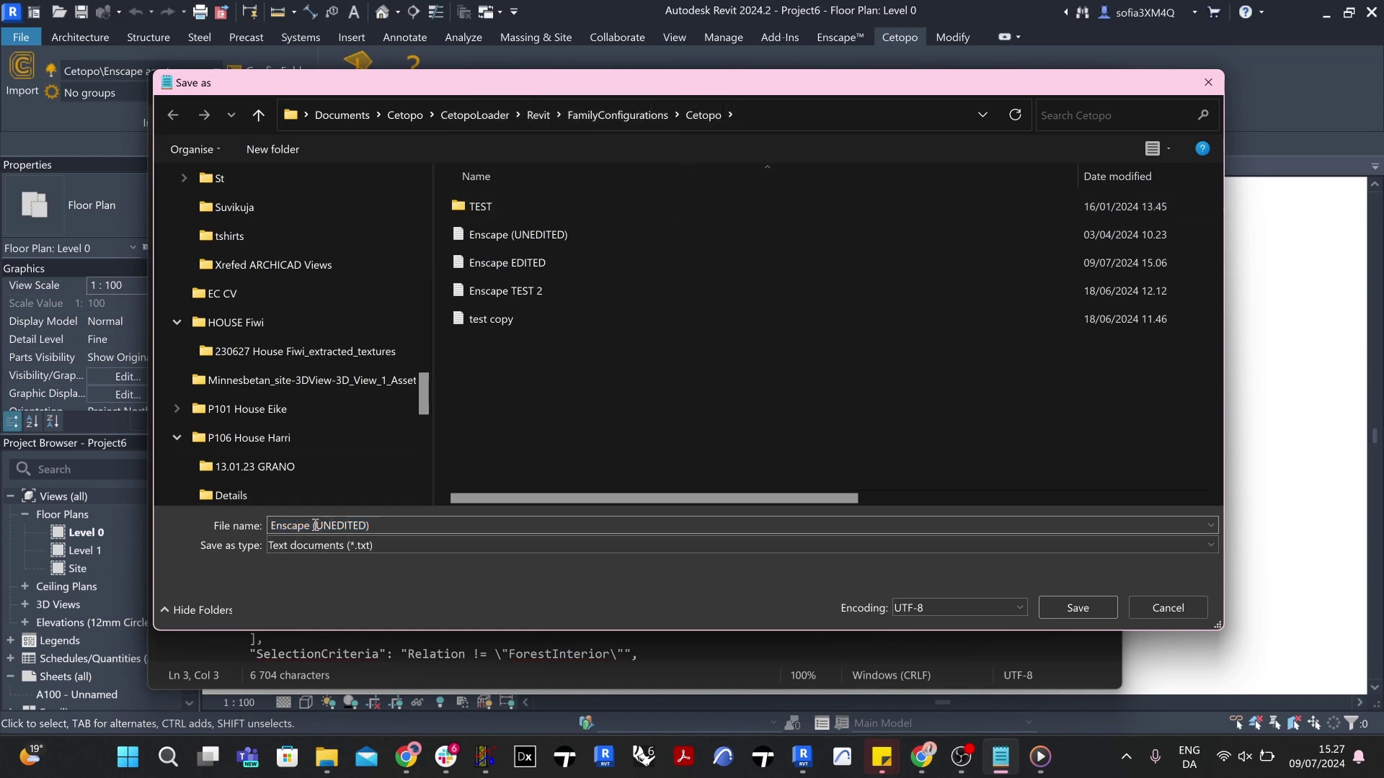
drag(314, 525, 395, 531)
text(EDITED)
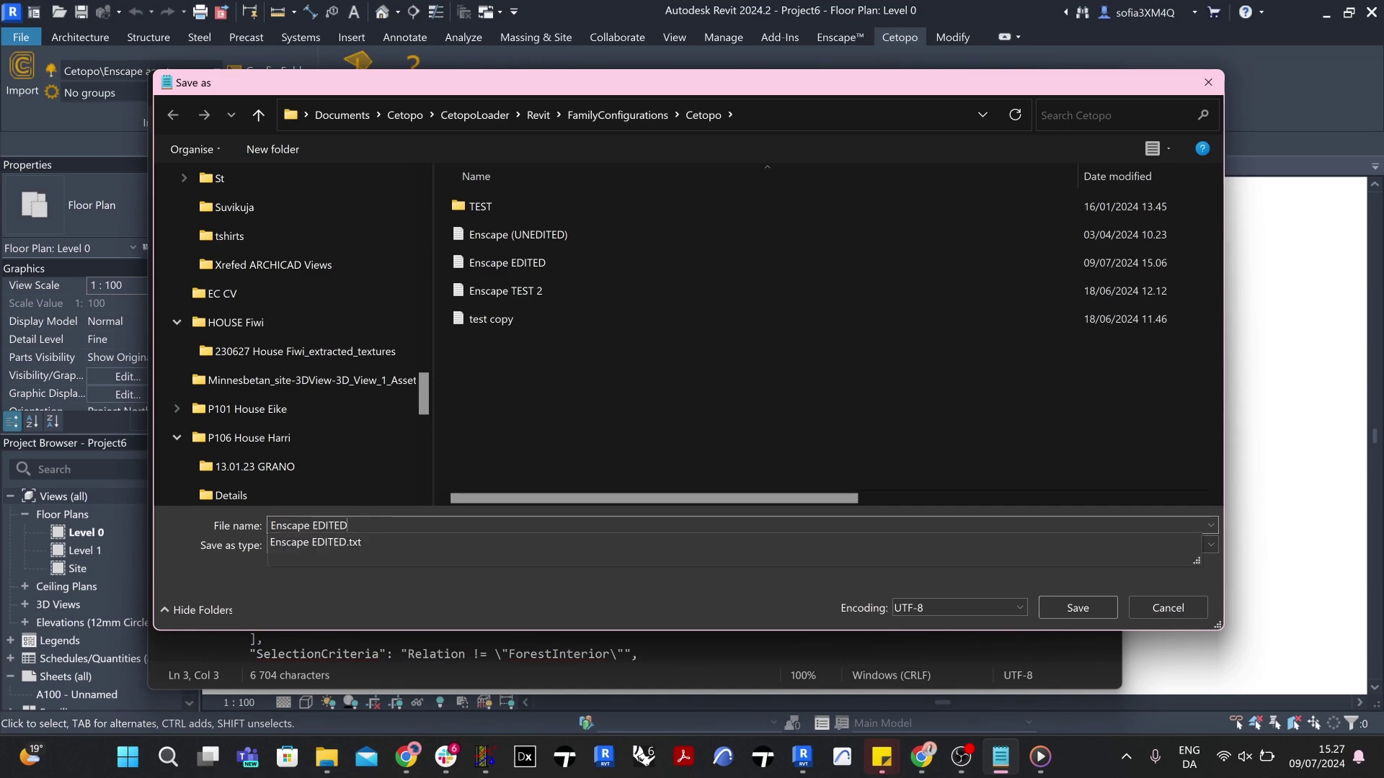
text(.json)
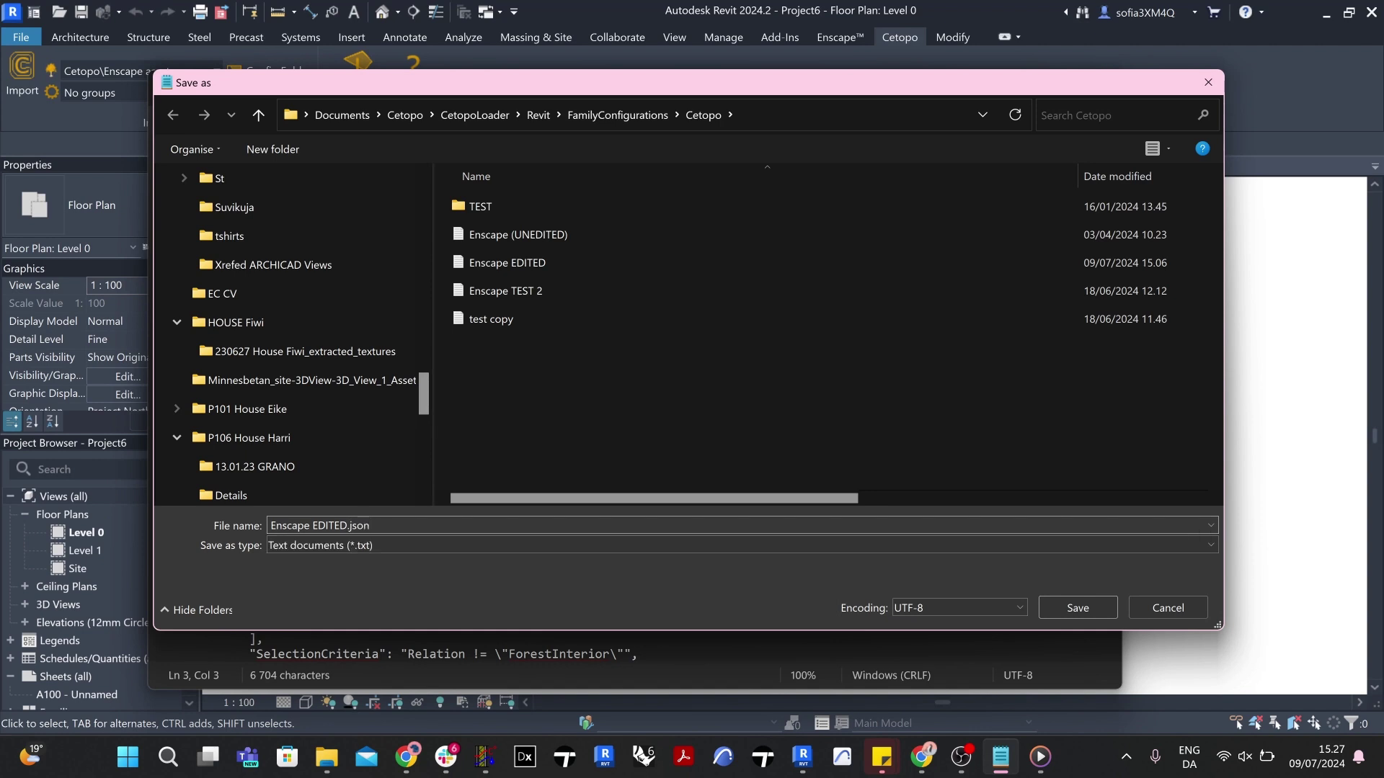
drag(377, 524, 348, 525)
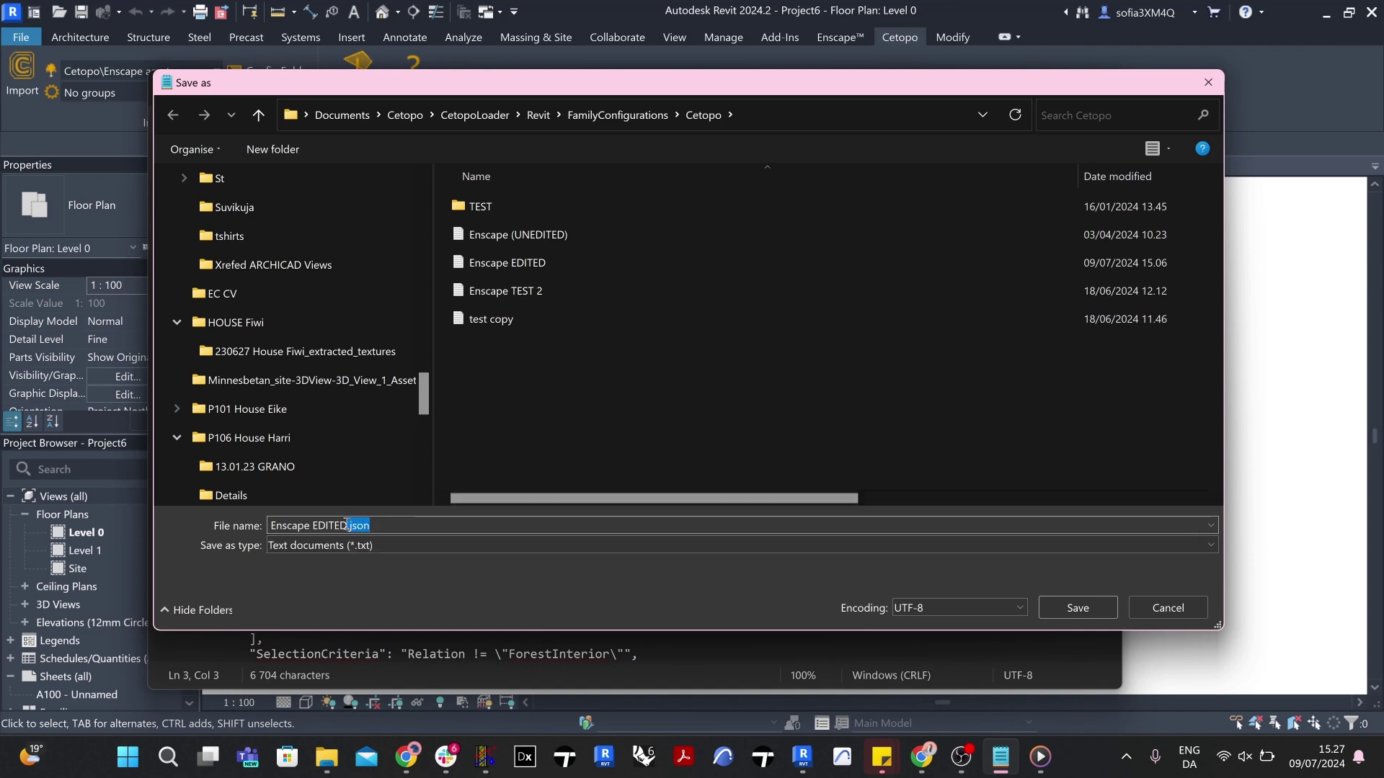
Step: Save the edited config, then copy the Coniferous Tree 012 Pine family name into a sticky note
click(1074, 604)
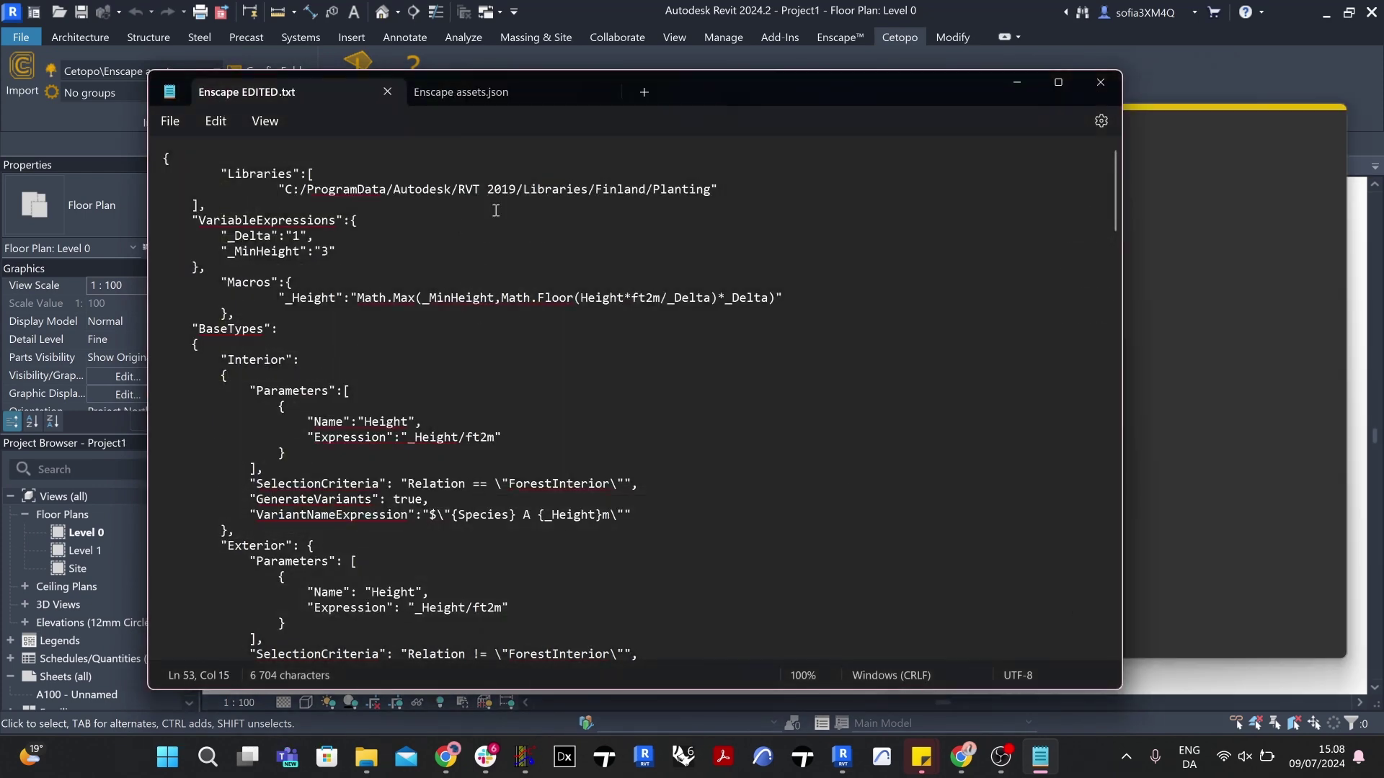
scroll(495, 209, down, 5)
scroll(494, 209, down, 7)
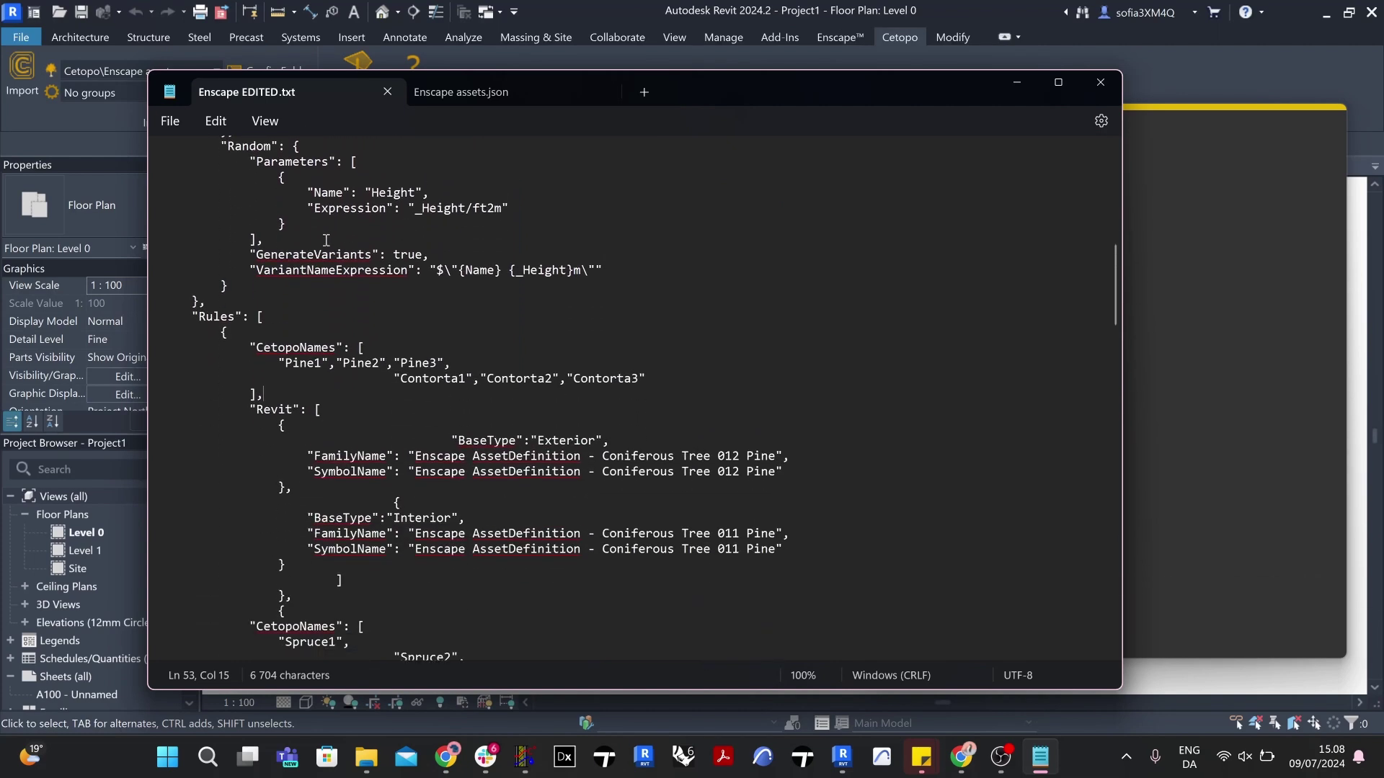
drag(198, 317, 256, 324)
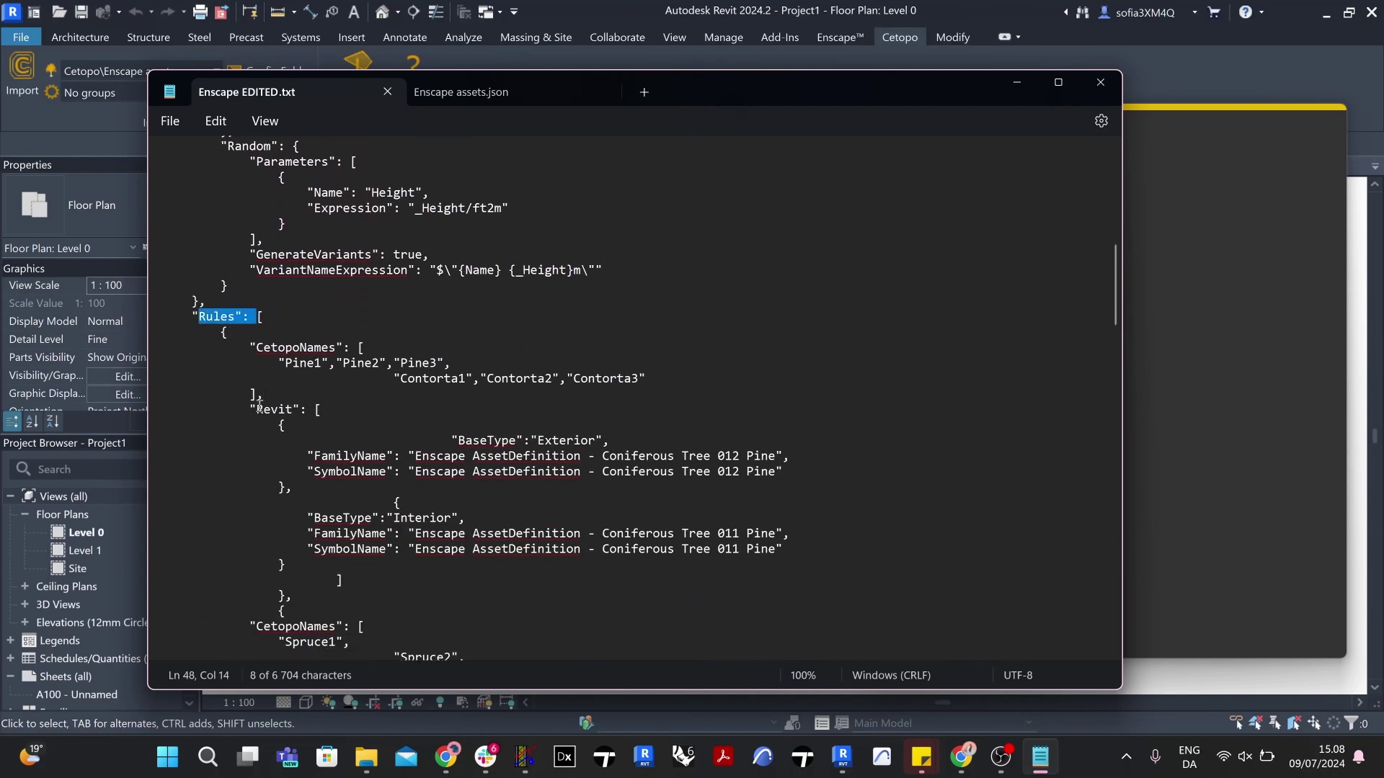
drag(257, 409, 315, 420)
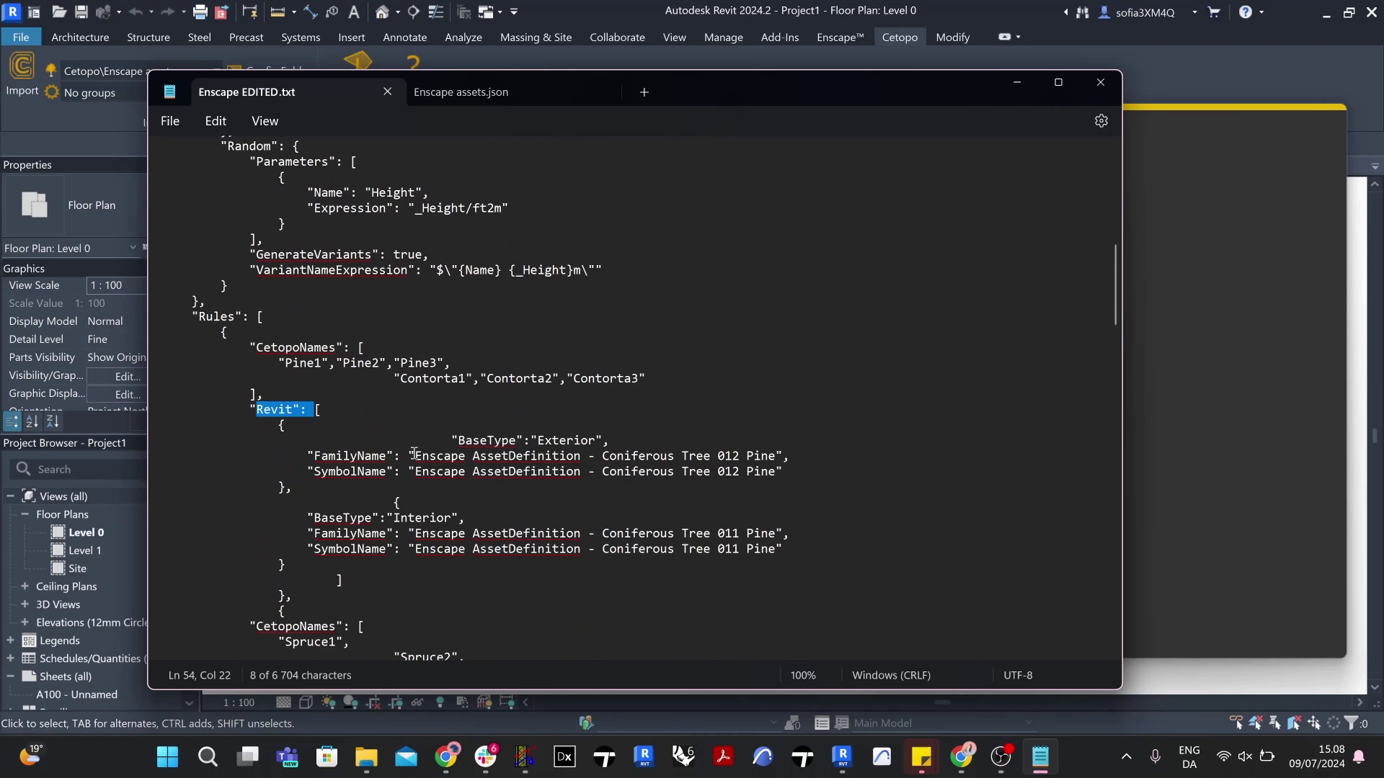
drag(415, 455, 775, 465)
right_click(768, 469)
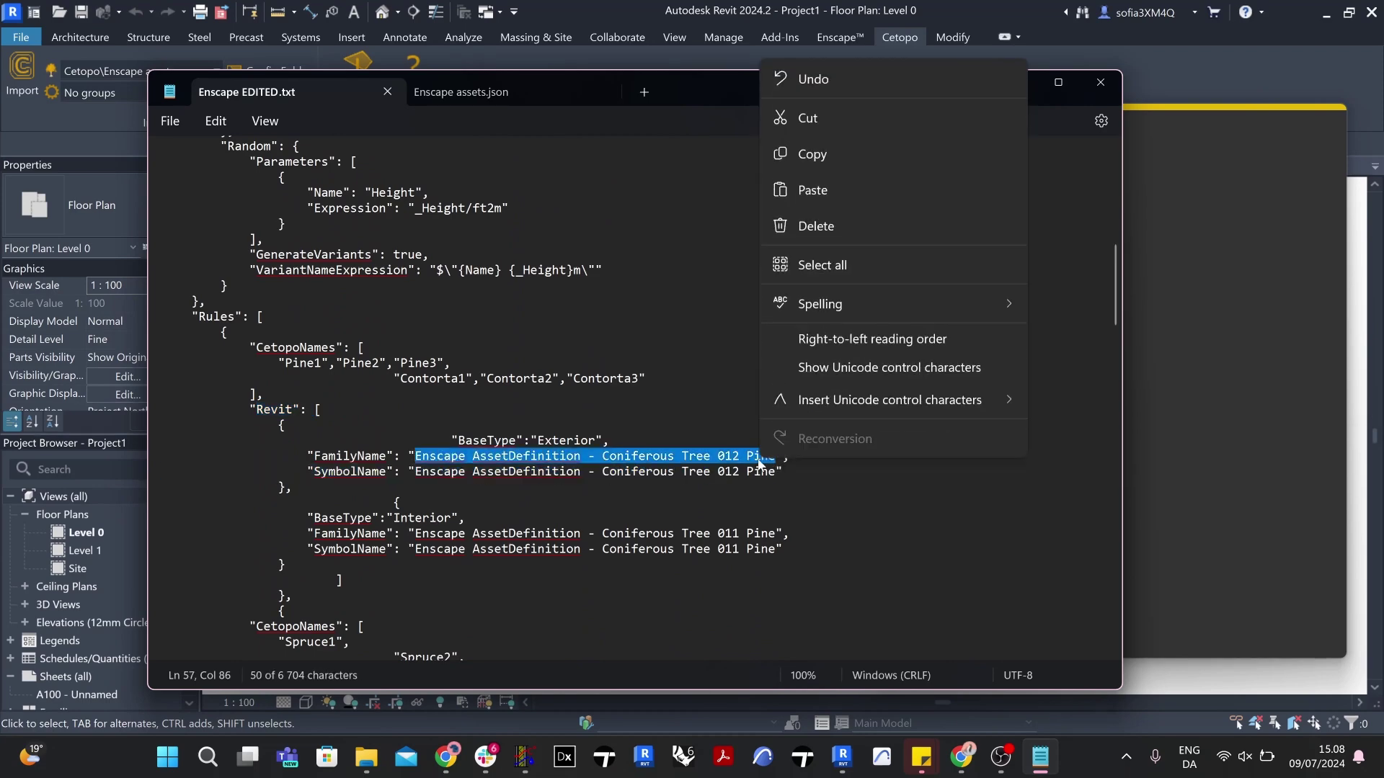
click(825, 151)
click(1213, 248)
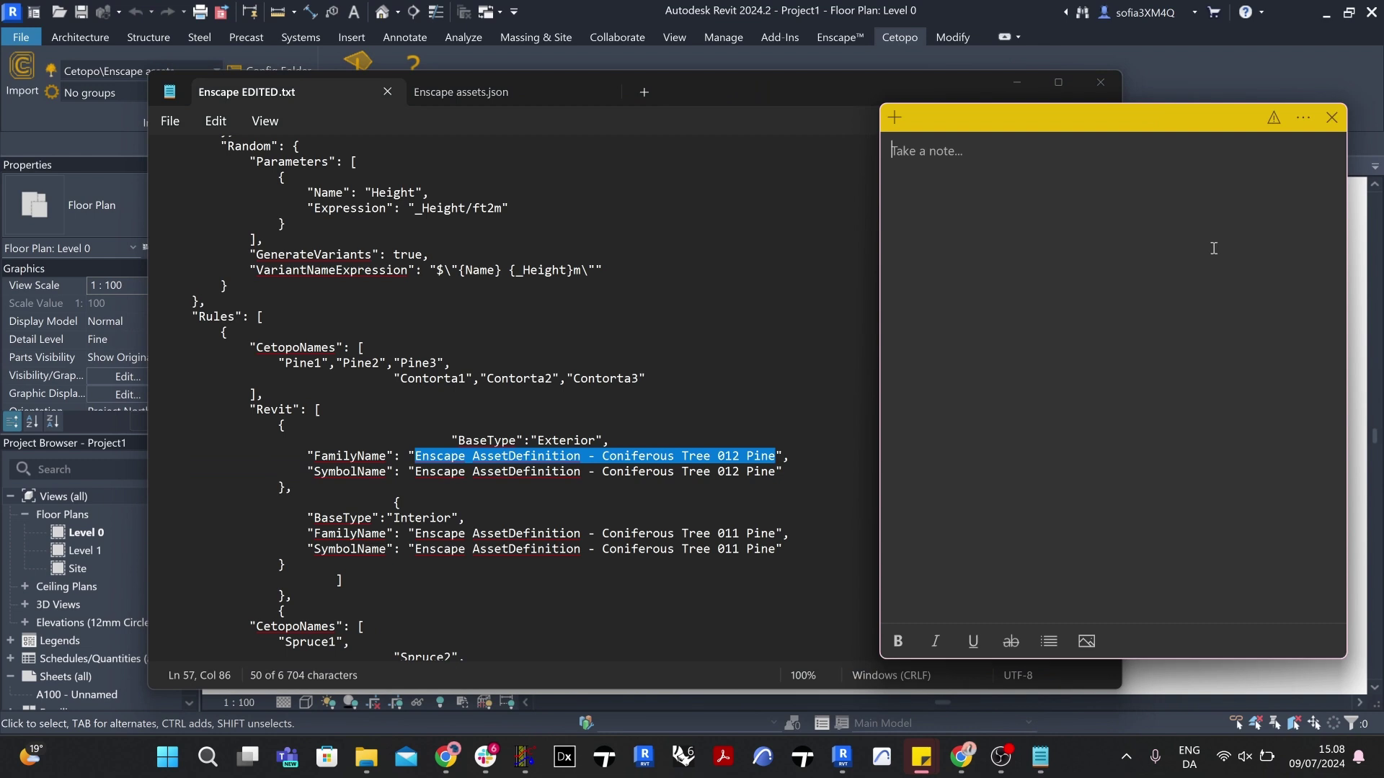
right_click(966, 157)
click(1001, 232)
Step: Add the Coniferous Tree 011 Pine family name on a new line of the note
click(771, 392)
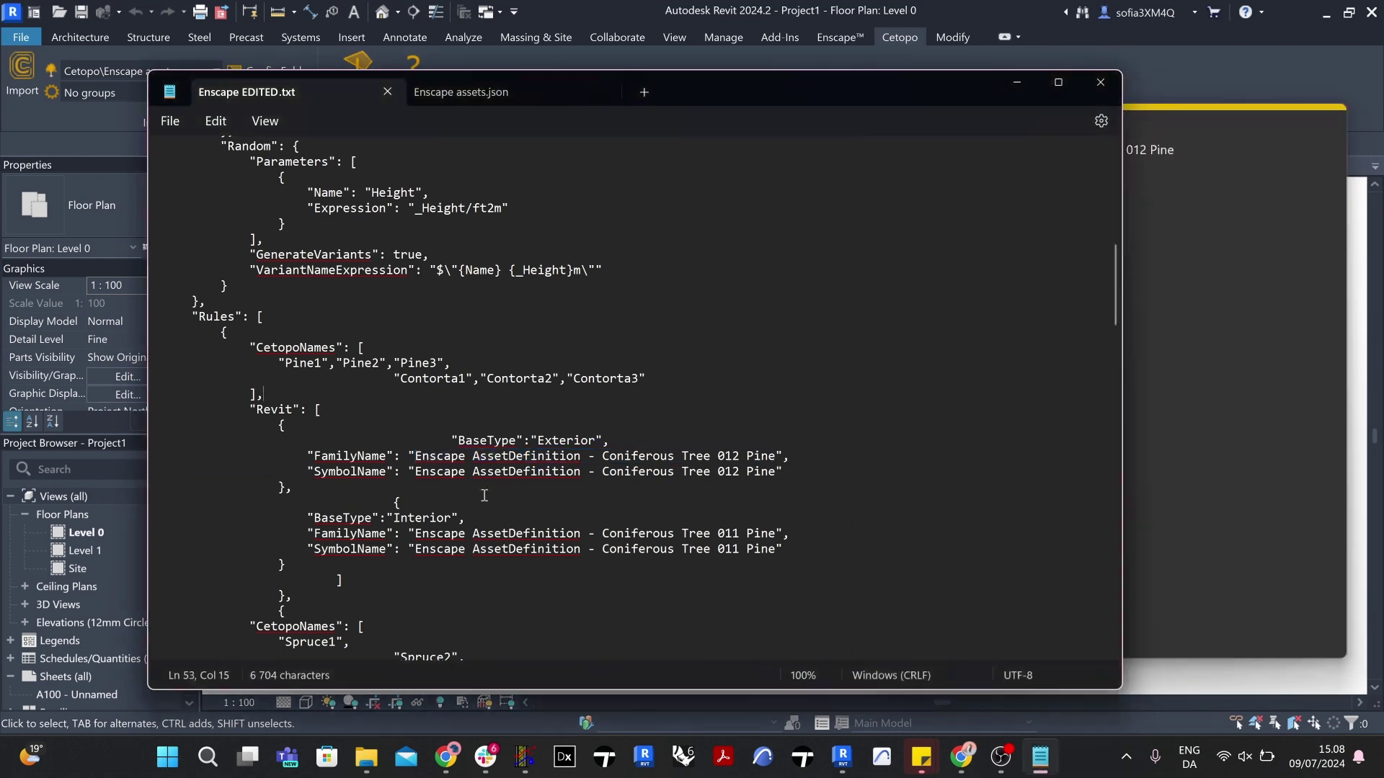
drag(415, 533, 774, 540)
right_click(774, 541)
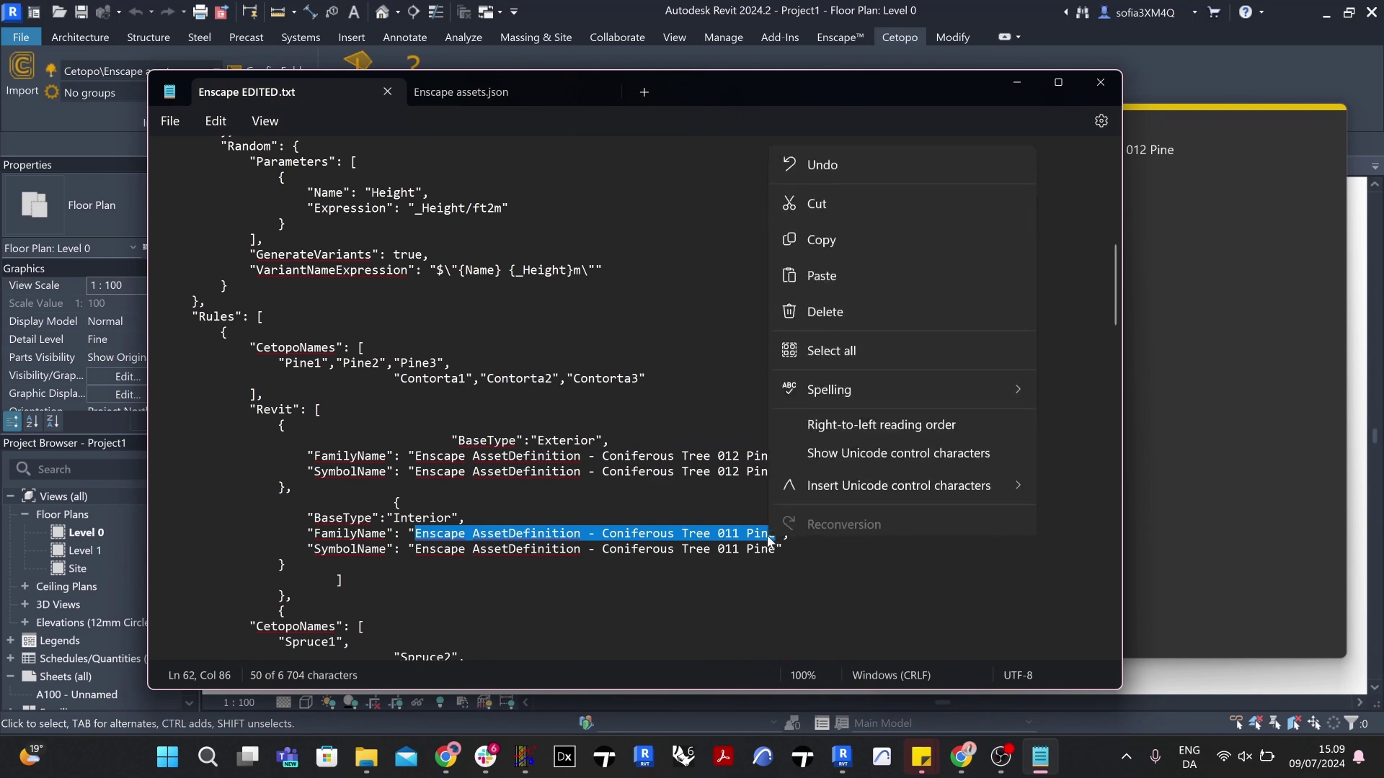
click(819, 239)
click(1176, 269)
key(Return)
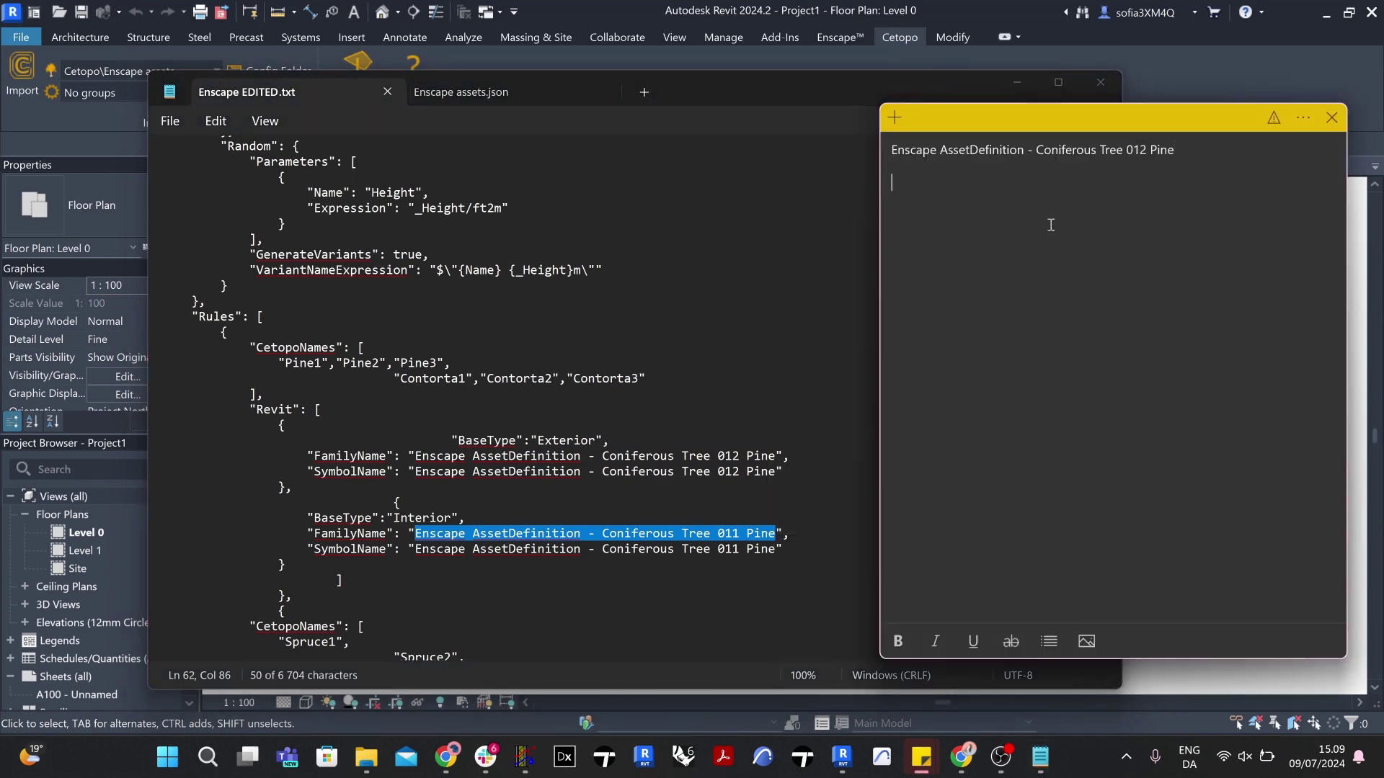
right_click(1051, 225)
click(1070, 296)
key(Return)
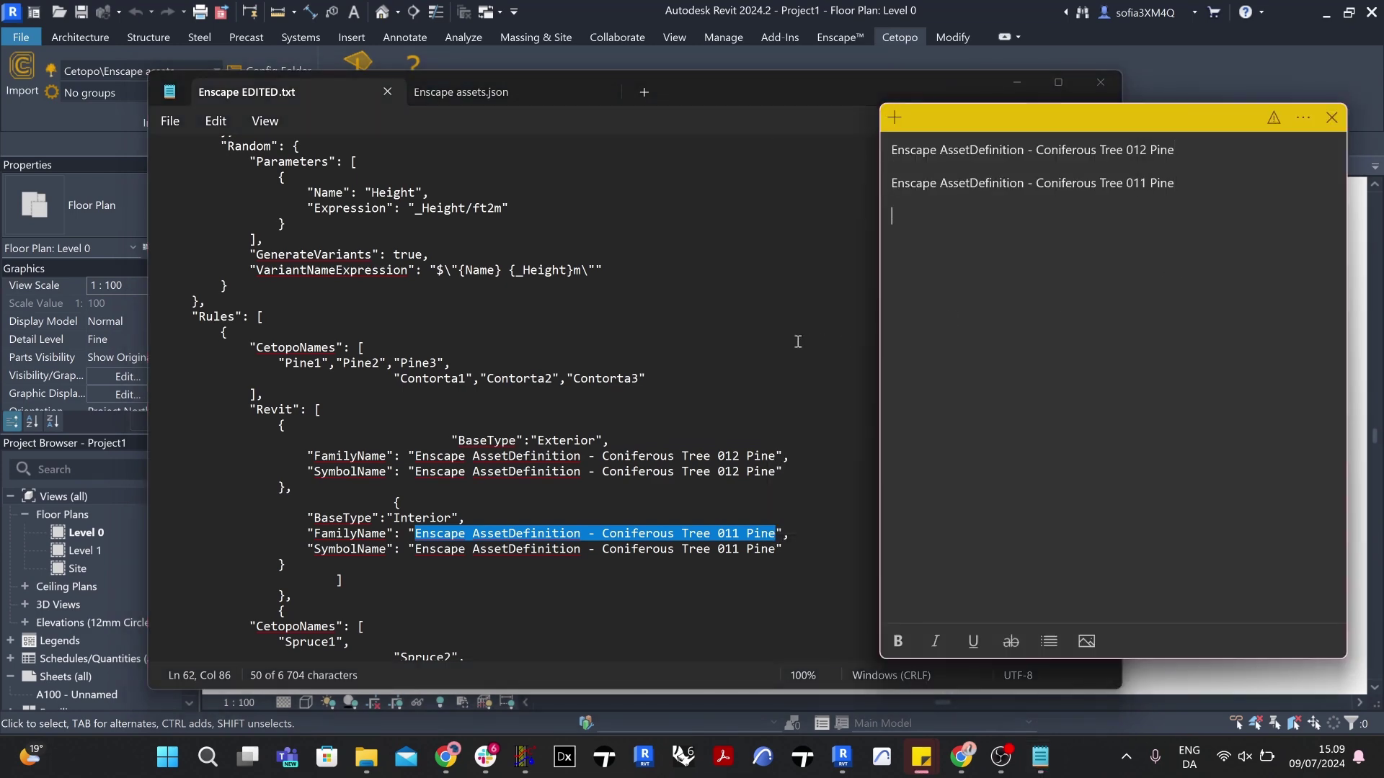
Step: Select another tree family name further down the config and paste it as the note's last line
click(797, 341)
scroll(769, 339, down, 2)
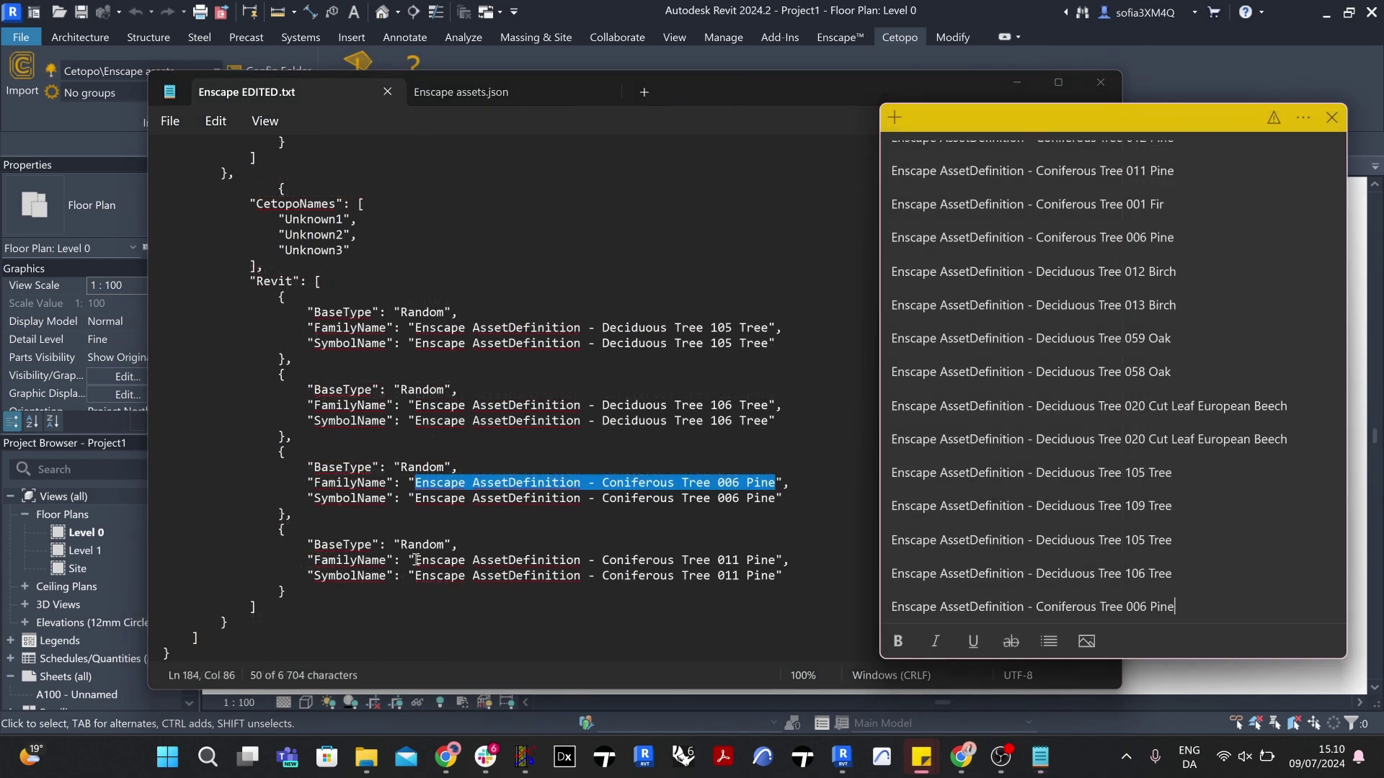
drag(415, 560, 775, 562)
click(1205, 625)
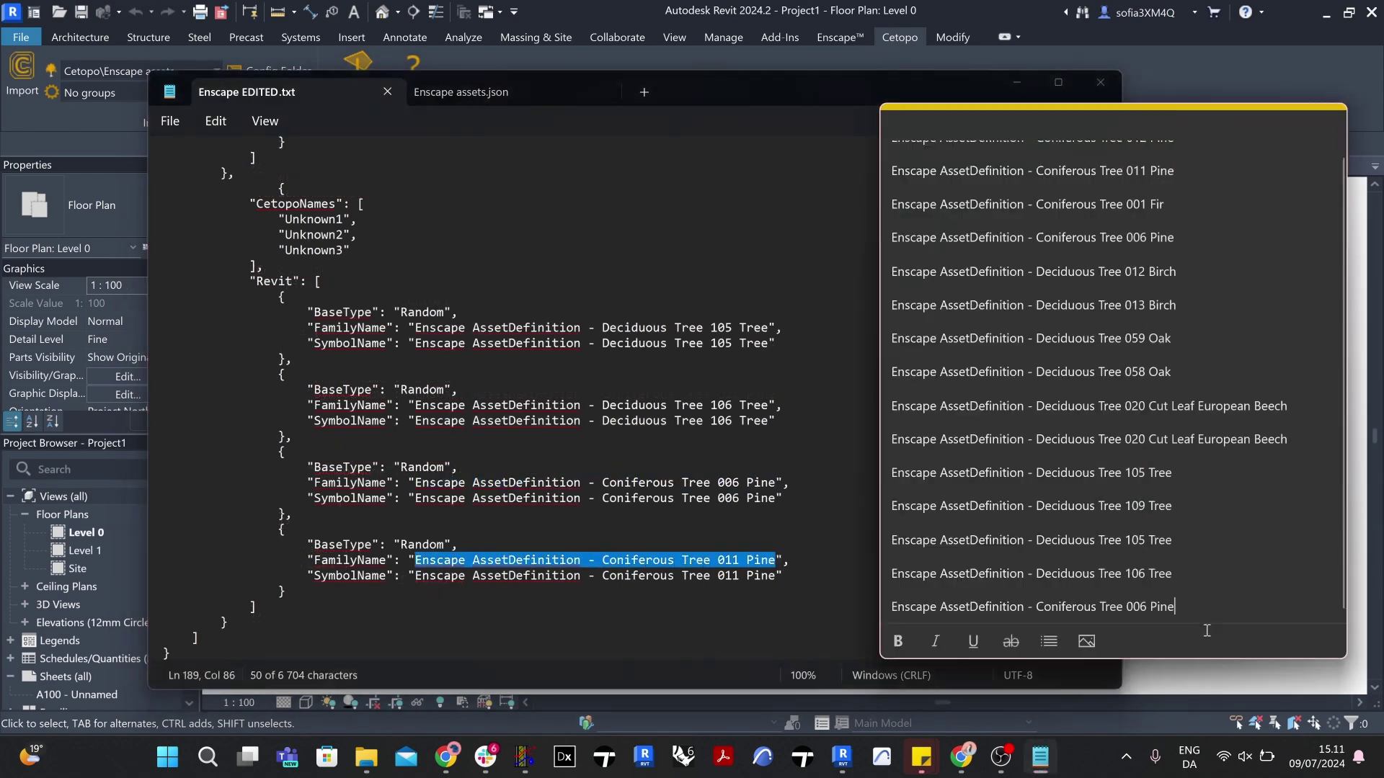
key(ctrl+v)
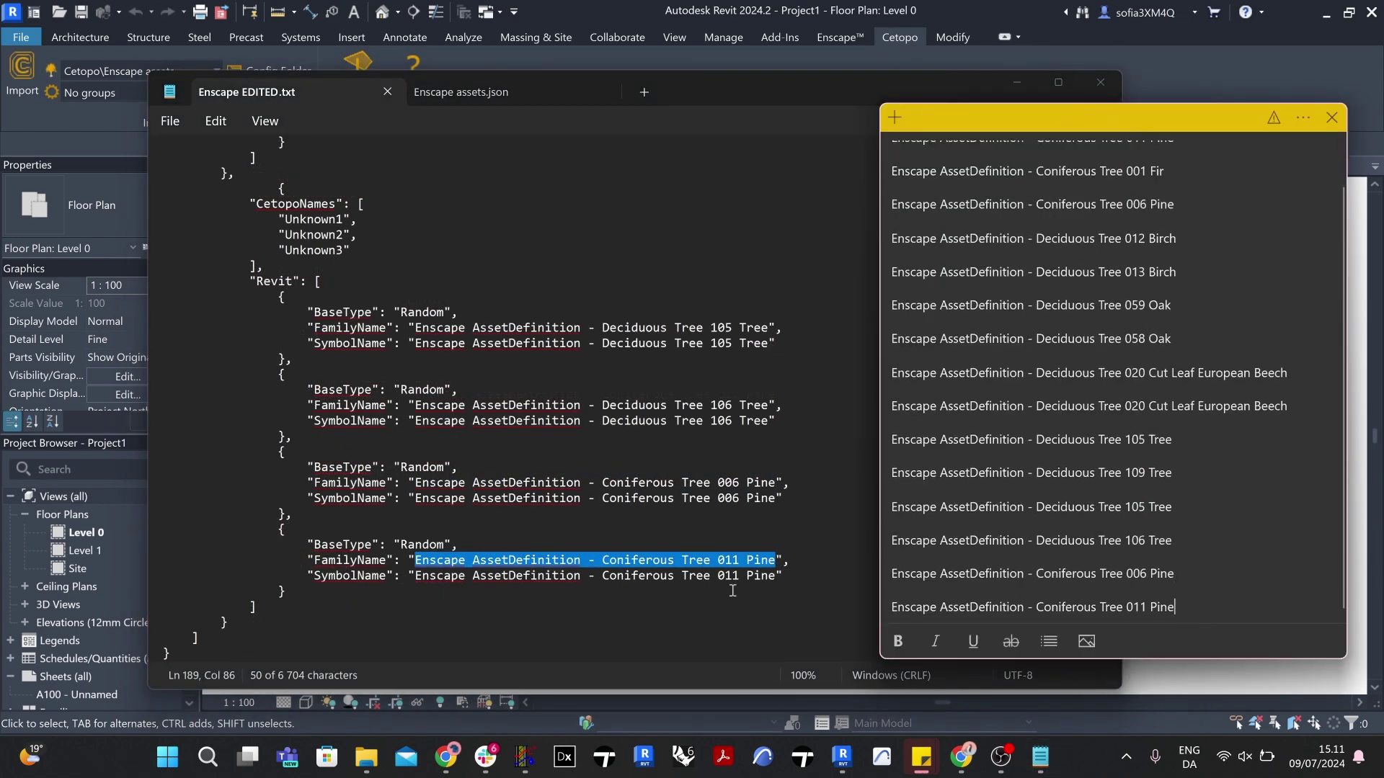
click(718, 590)
click(1239, 583)
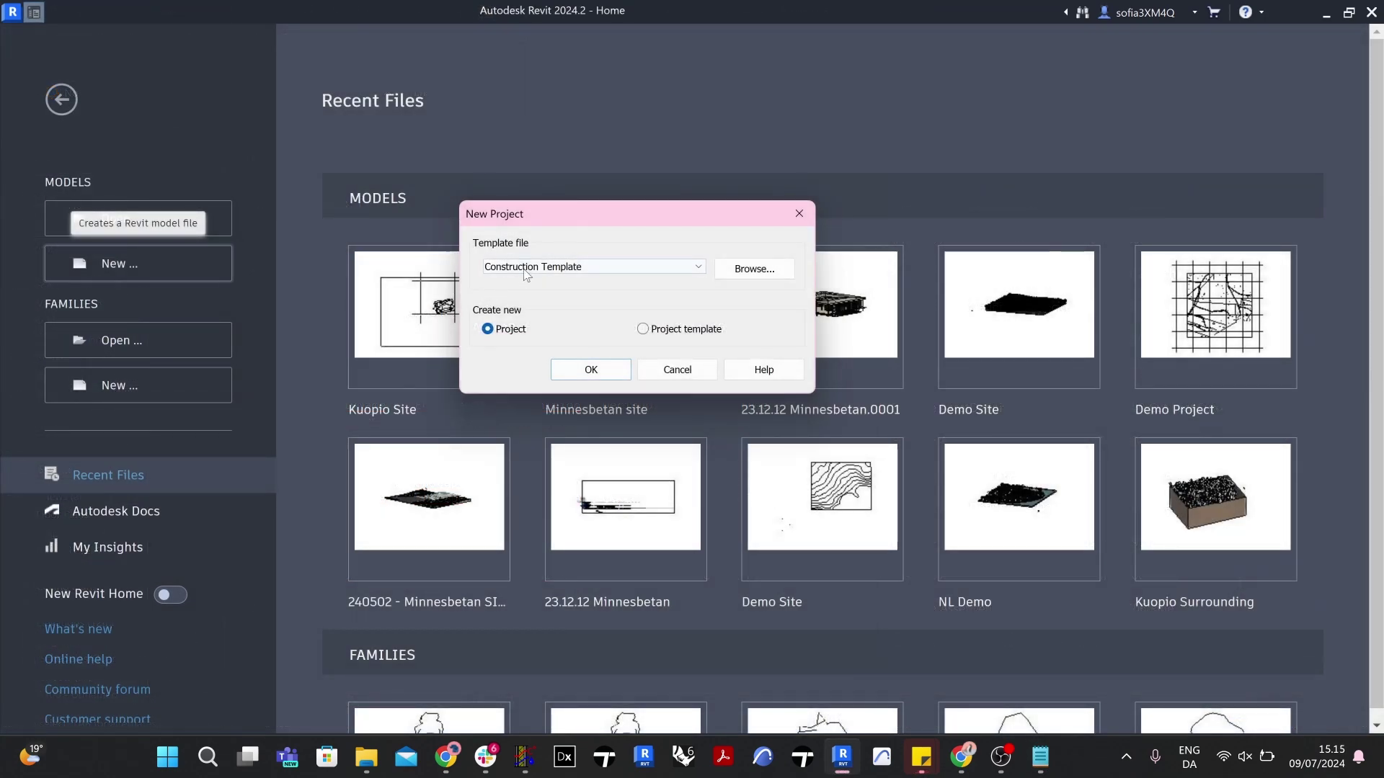
Step: Create a new project from the Architectural Template
click(527, 272)
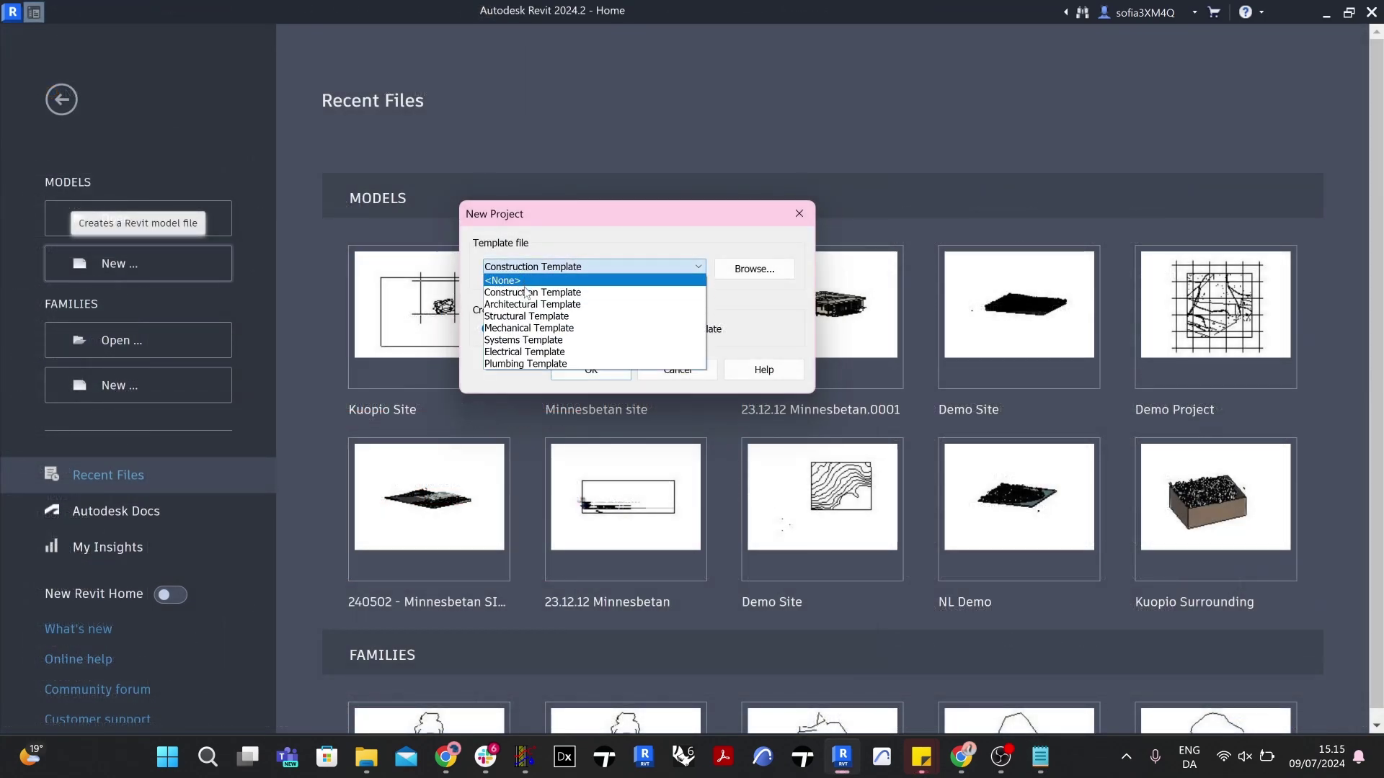
click(524, 304)
click(565, 366)
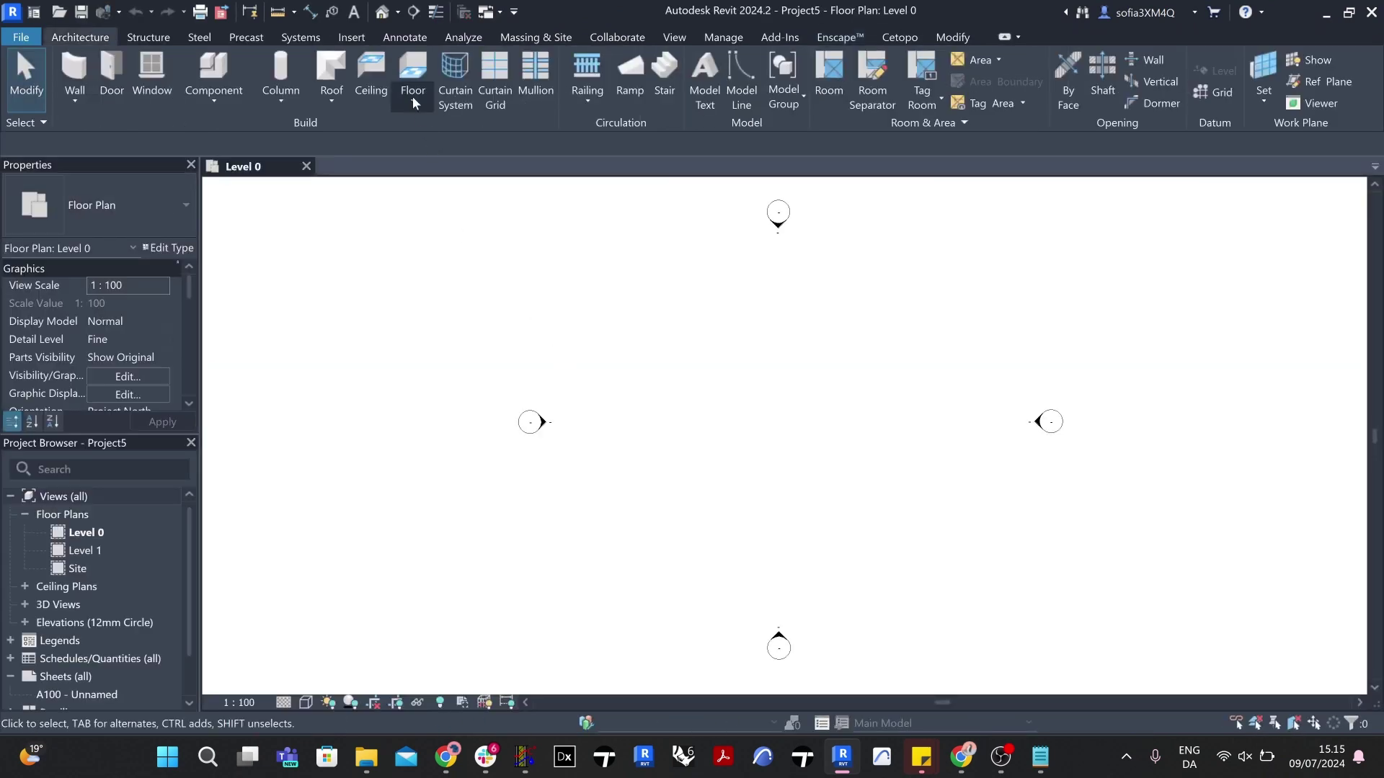
Step: Draw a rectangular floor about 21300 by 17300 on Level 0
click(413, 80)
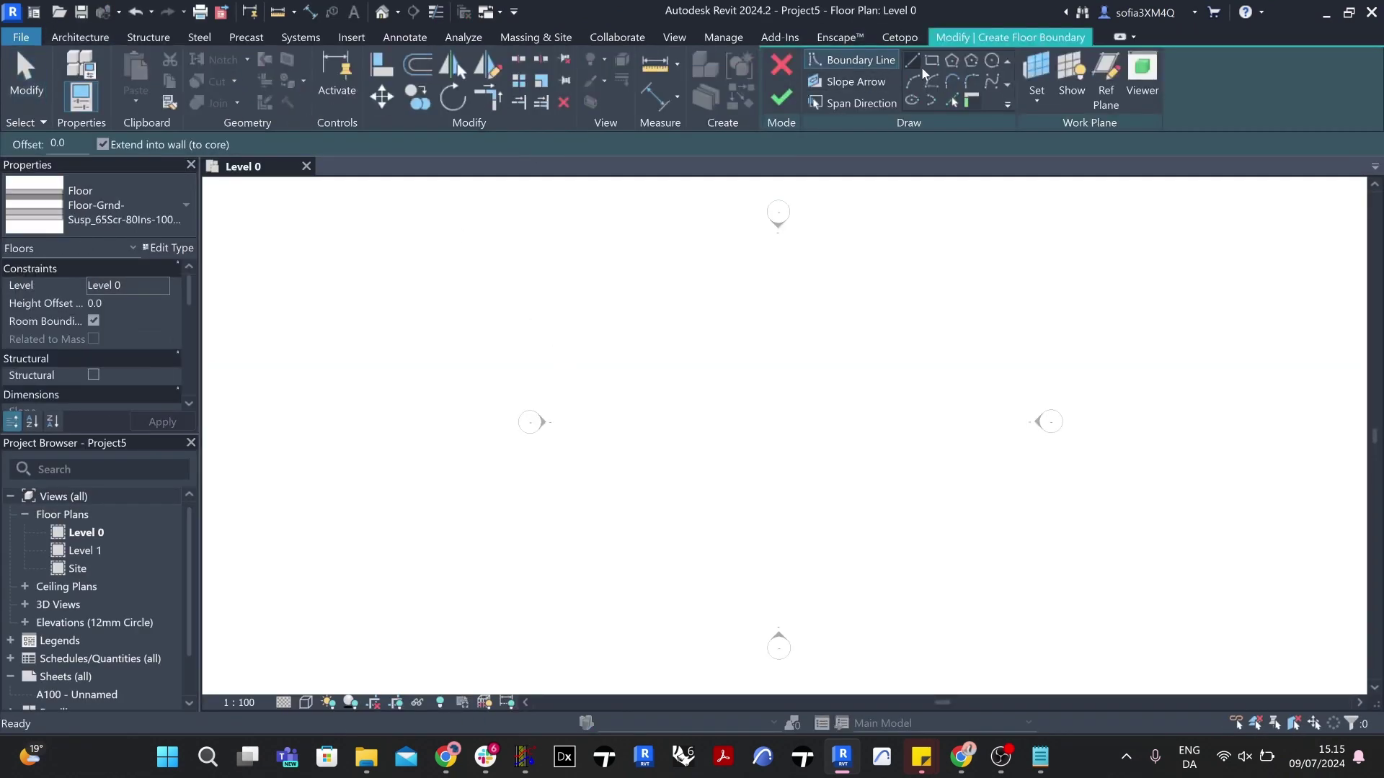
click(932, 60)
click(586, 252)
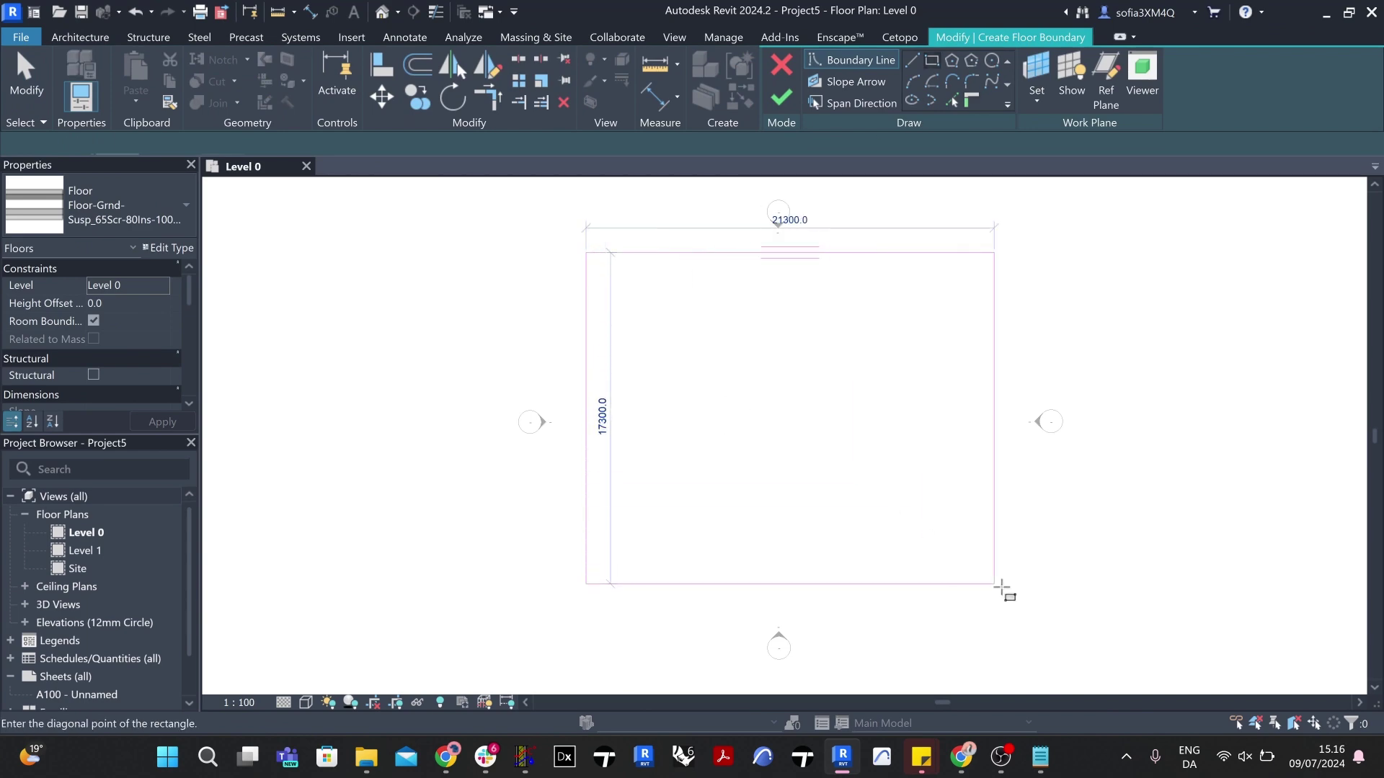
click(1005, 589)
click(780, 98)
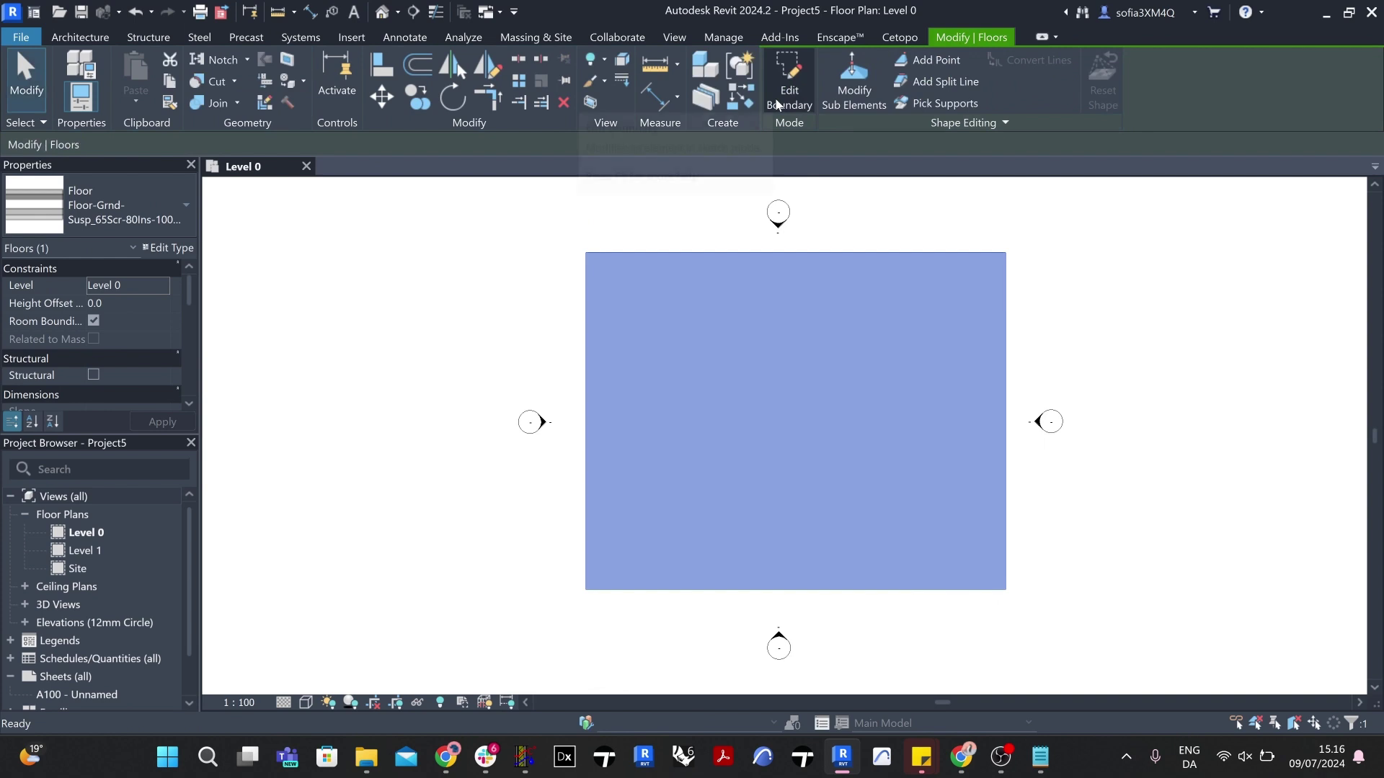
click(836, 37)
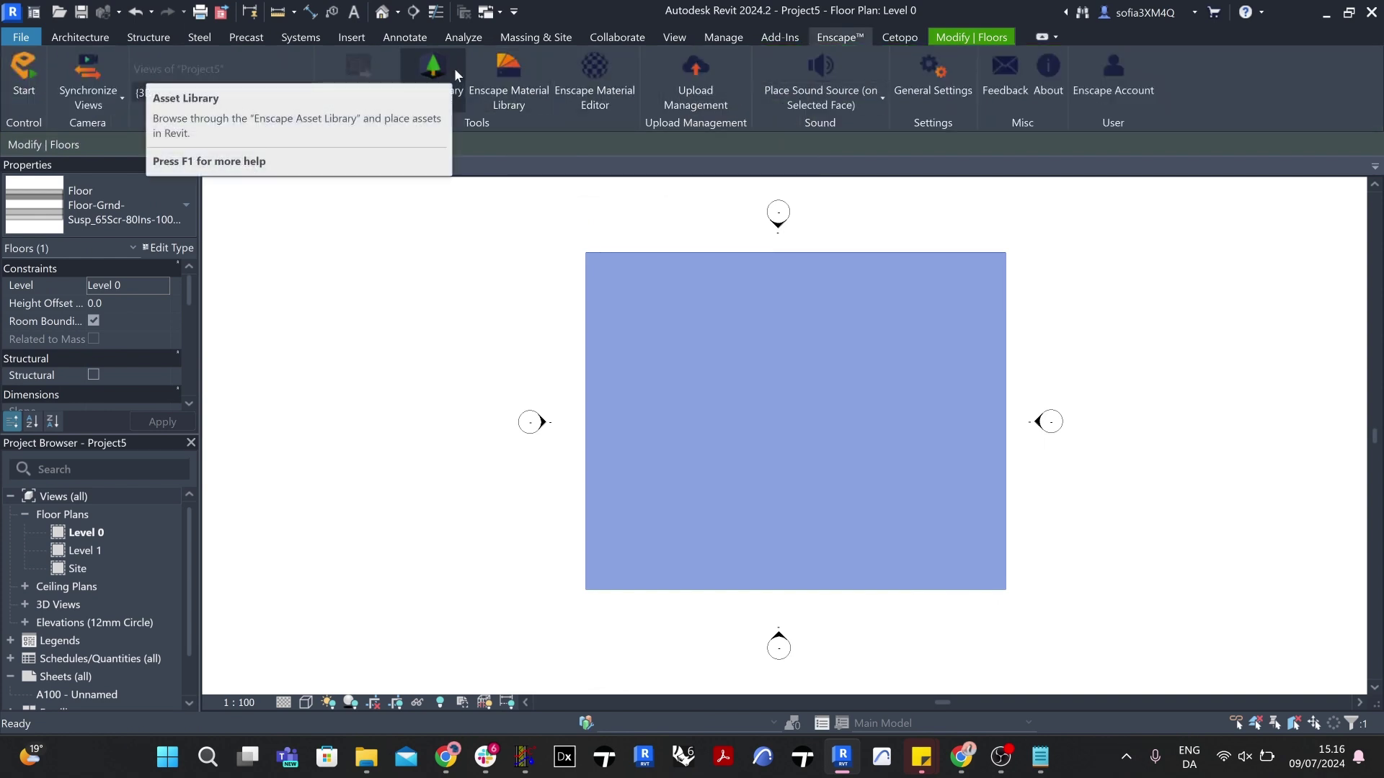
Step: In the Enscape Asset Library, search 'Coniferous Tree 012: Pine' and mark it as a favourite
click(434, 68)
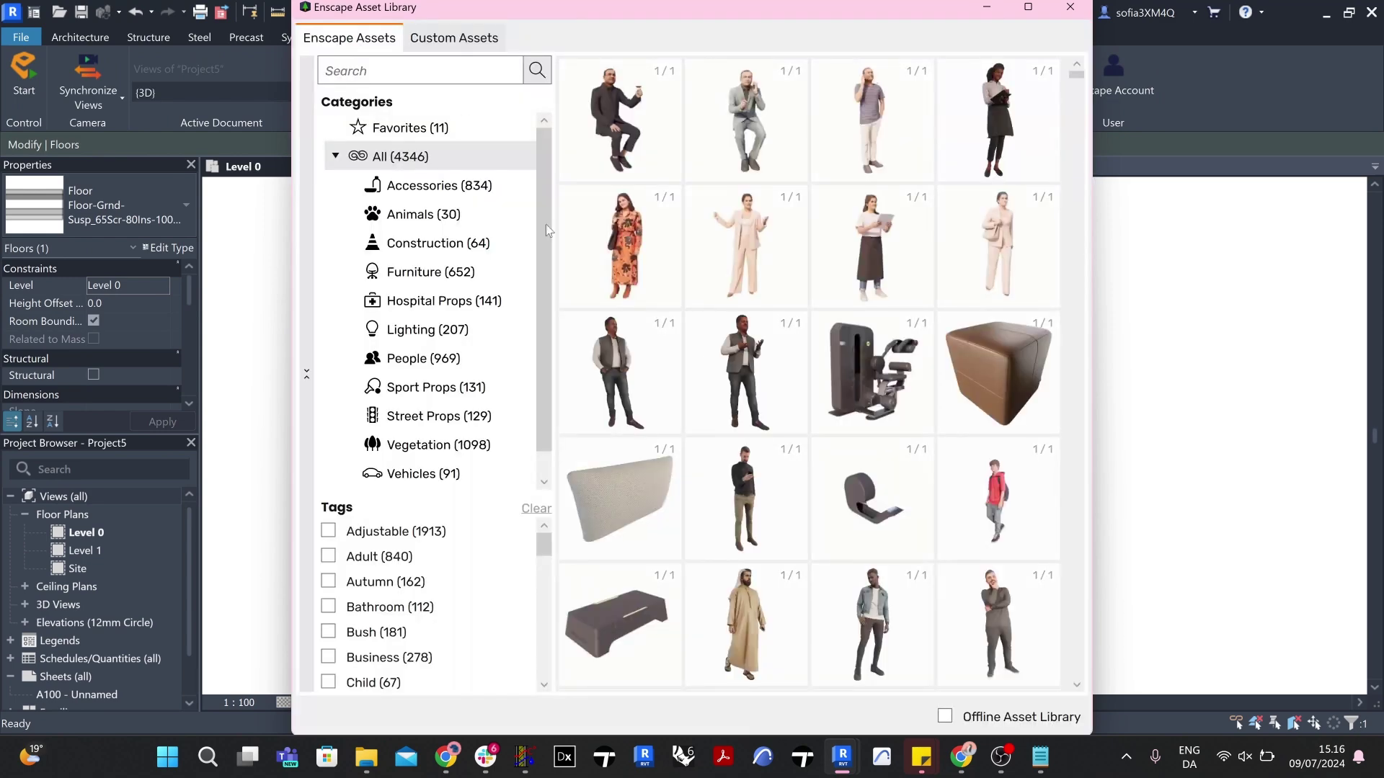
click(921, 757)
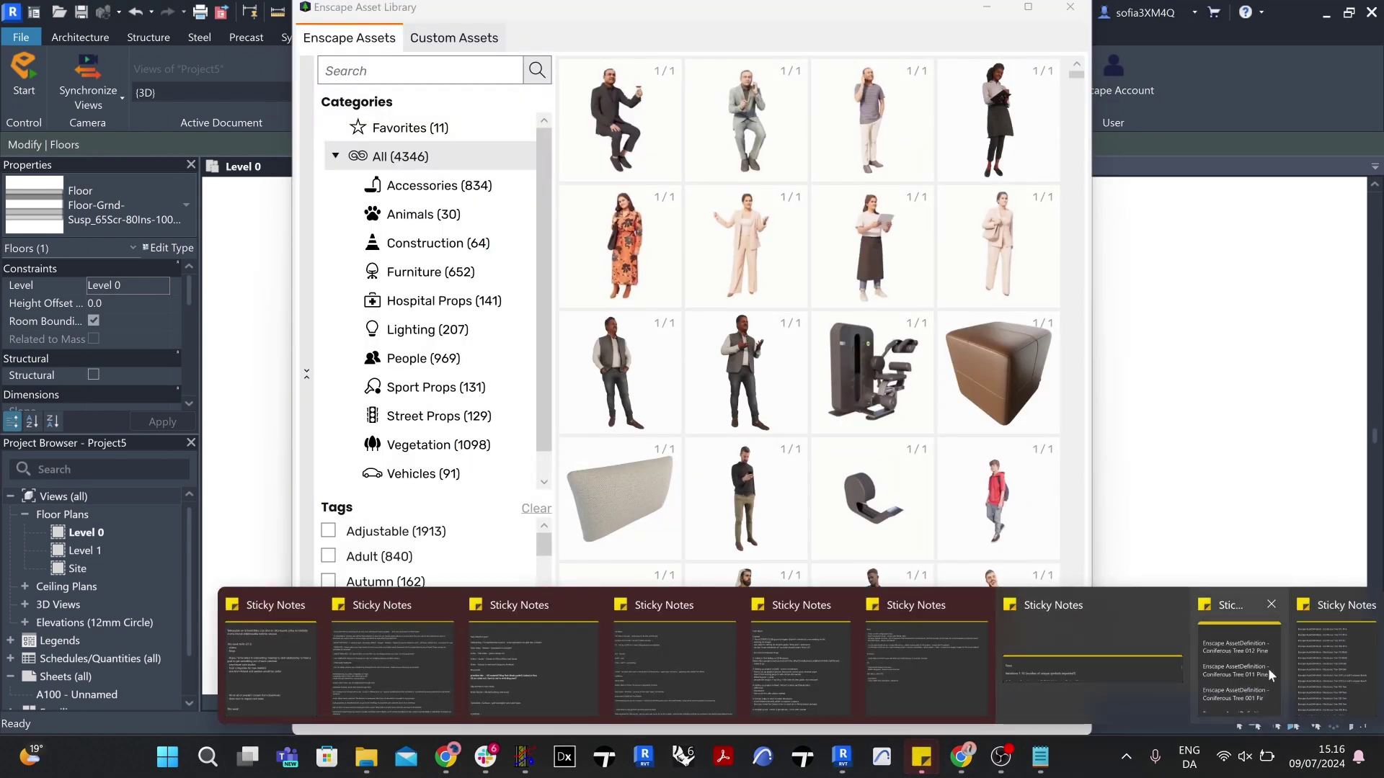
click(1305, 658)
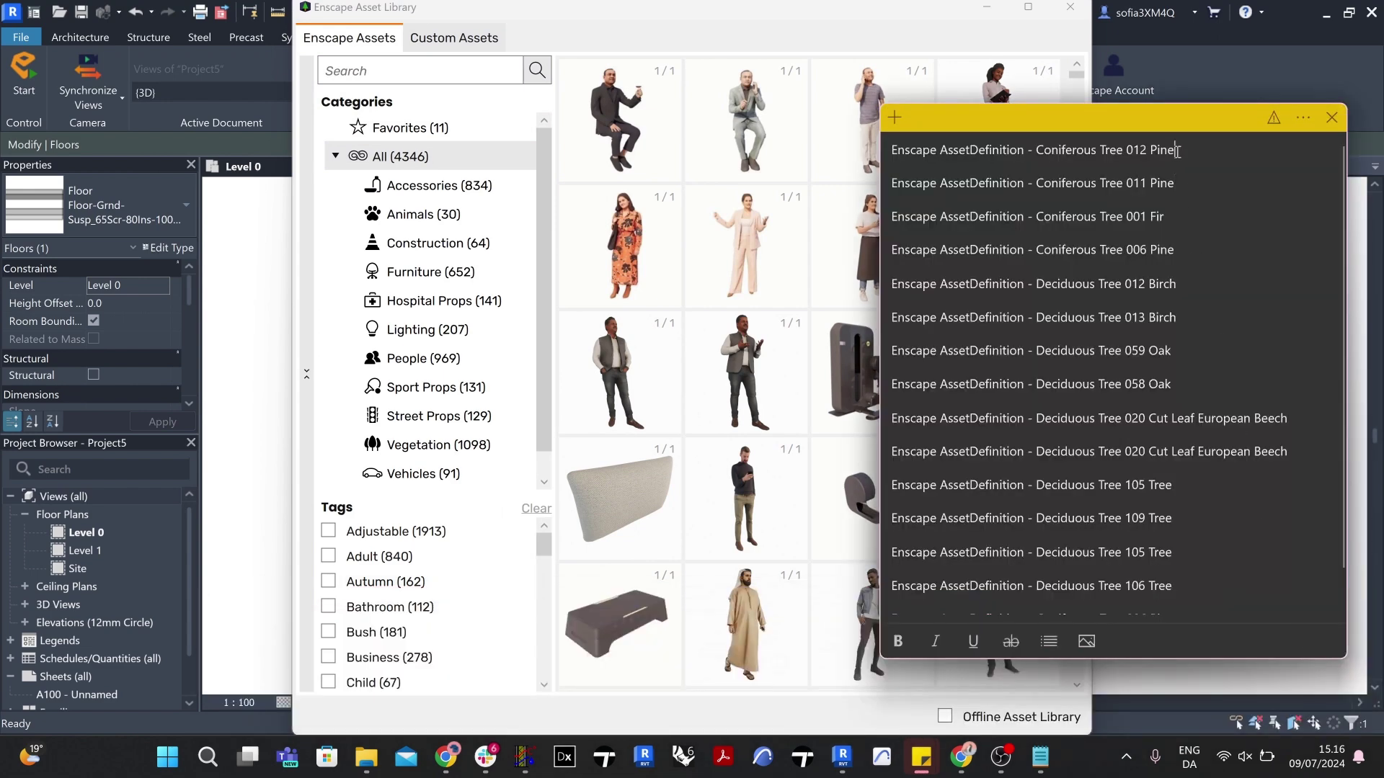
drag(1177, 151, 1123, 153)
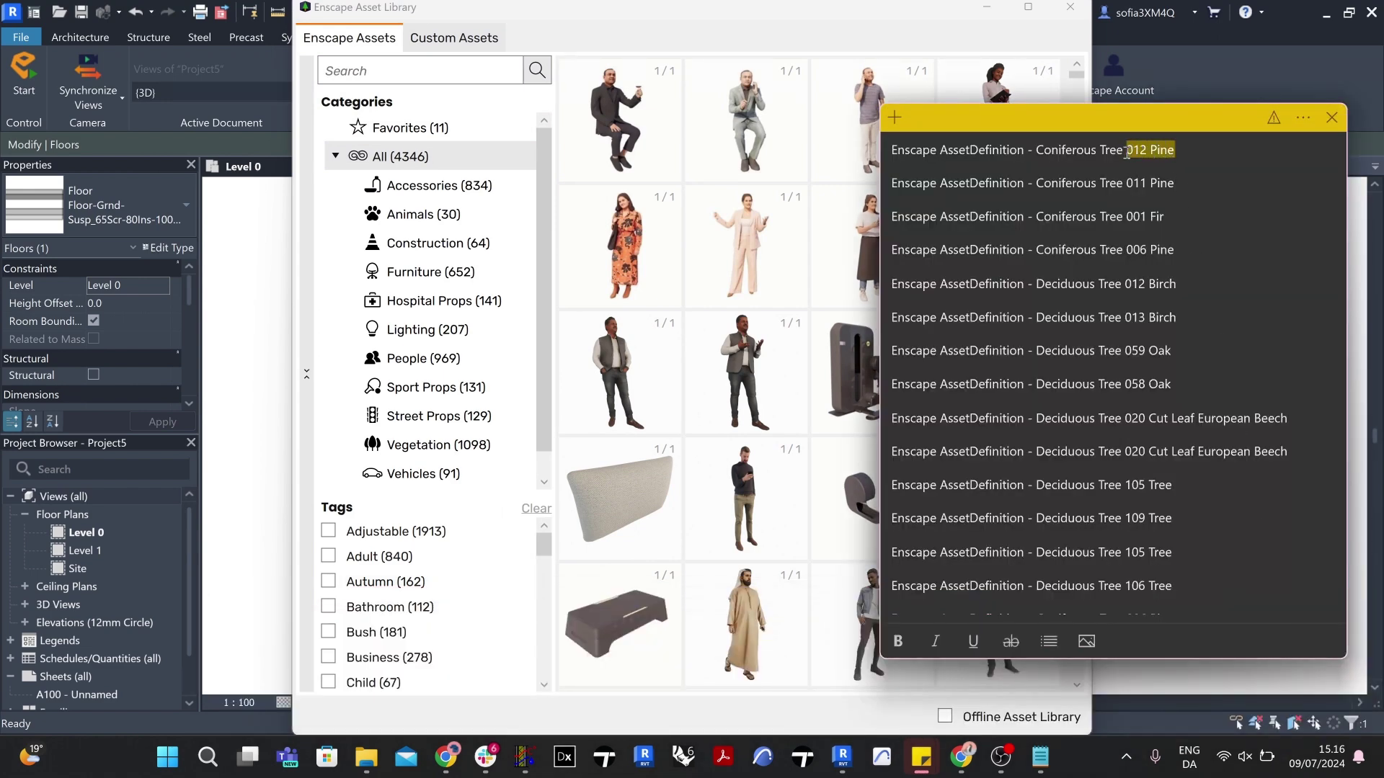
right_click(1135, 155)
click(1162, 181)
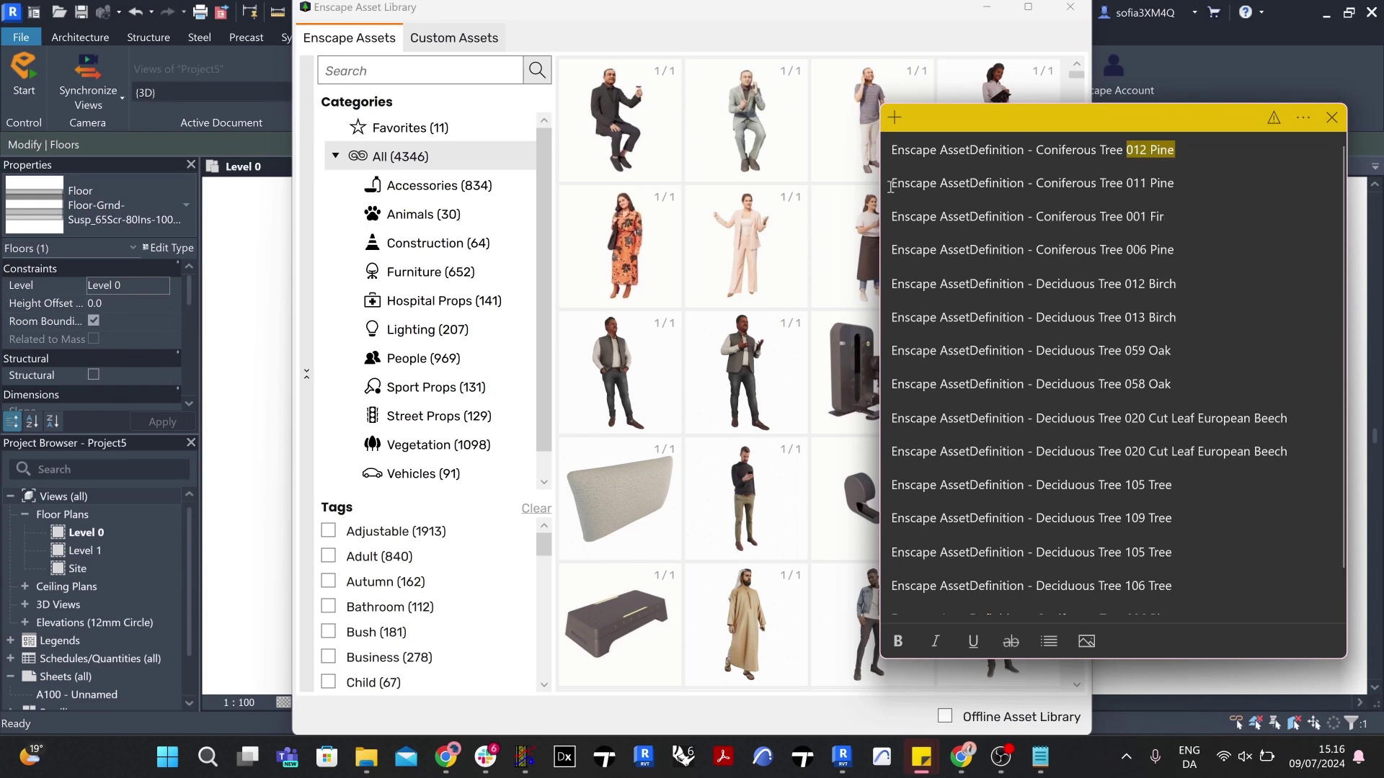
click(378, 72)
right_click(378, 73)
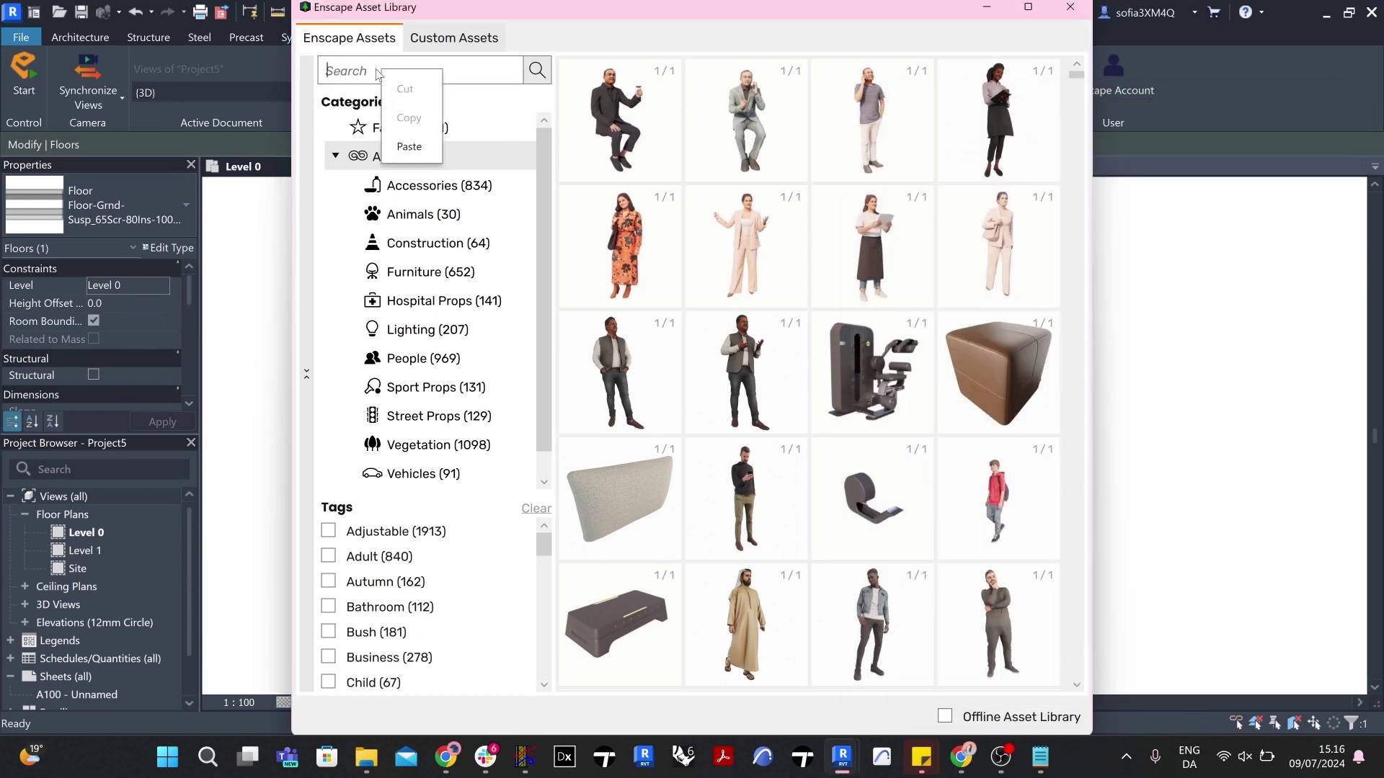
click(410, 145)
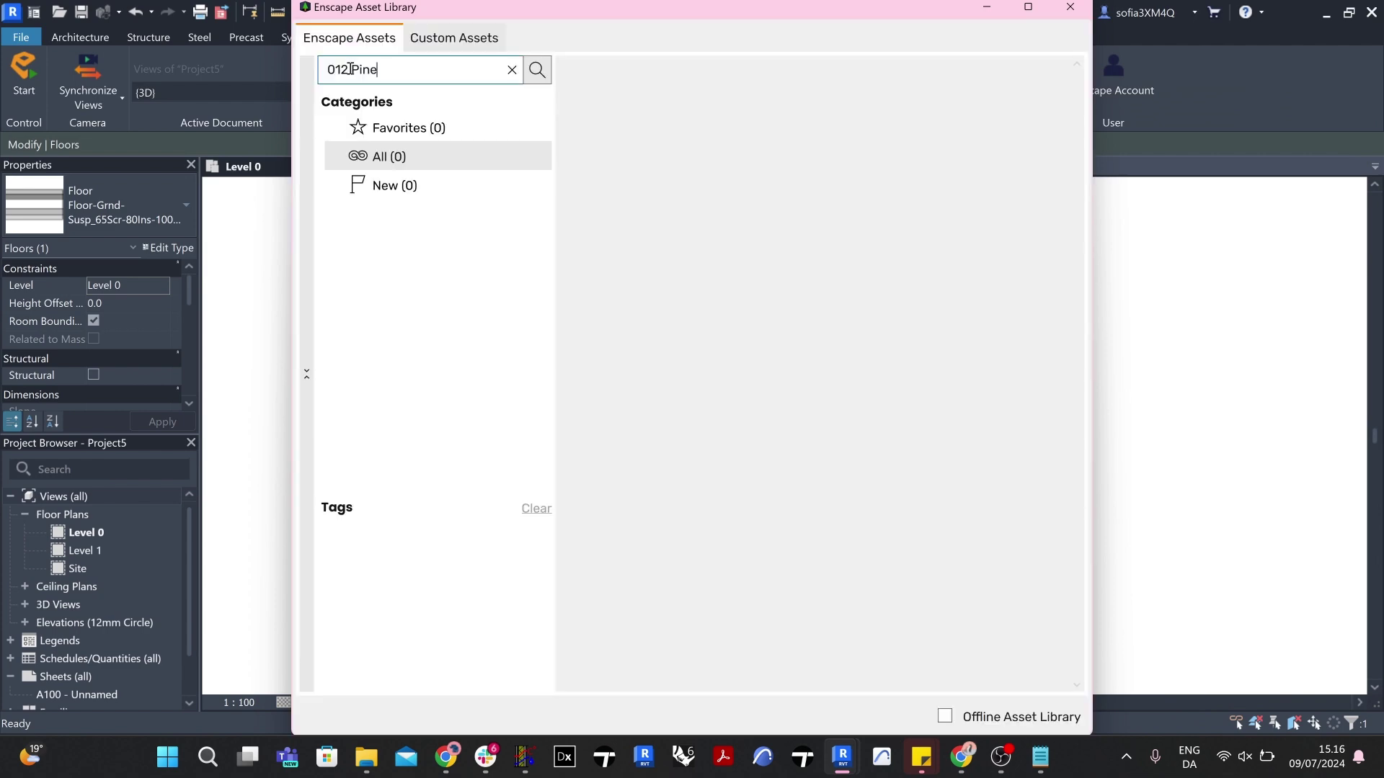
text(:)
key(Return)
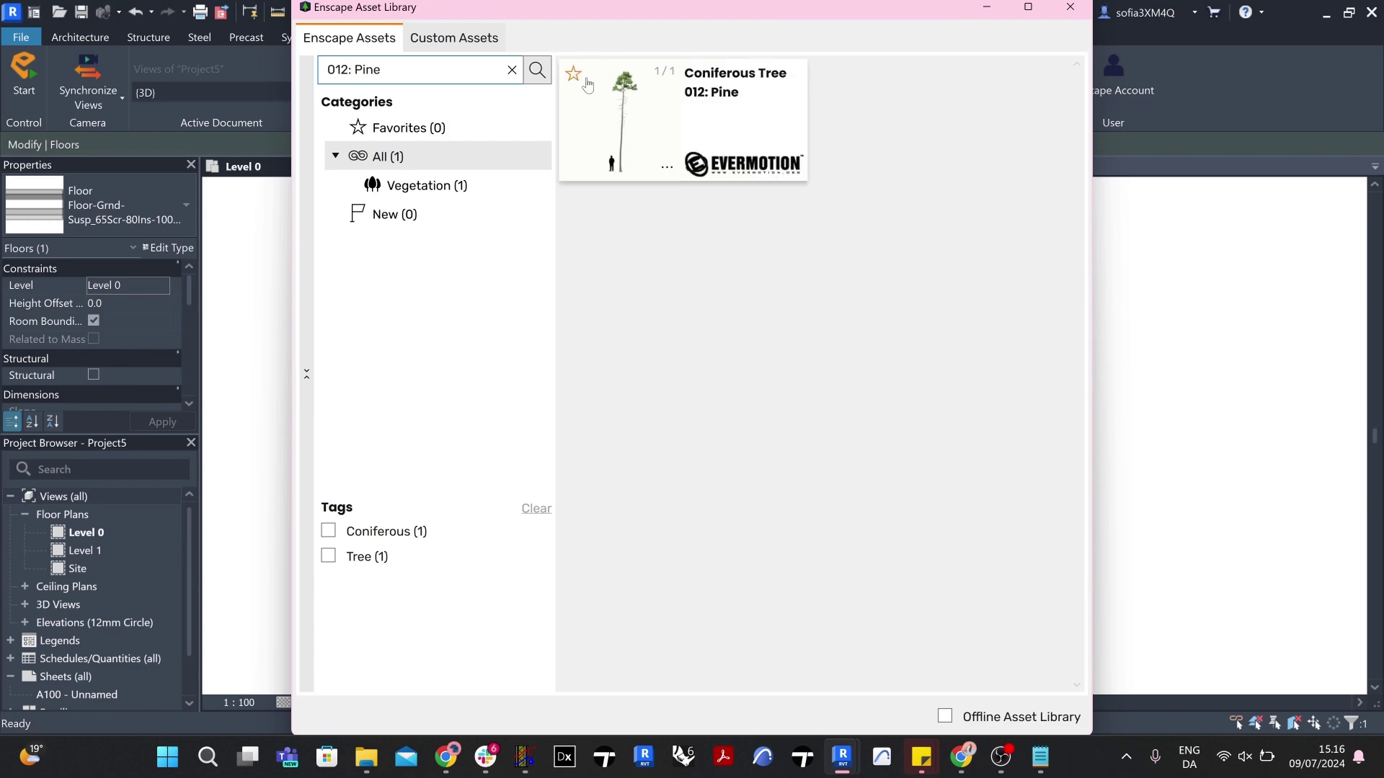
click(574, 76)
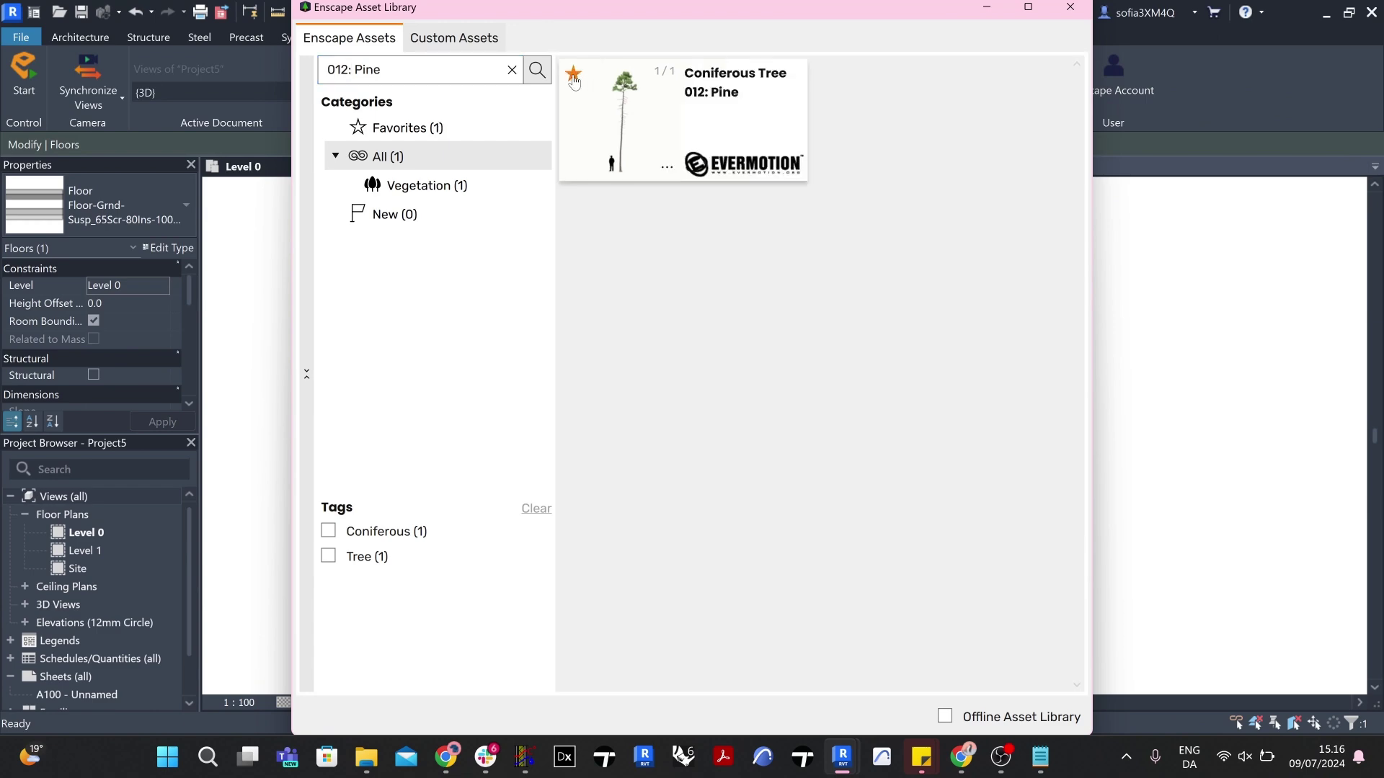
Step: Clear the library search and select the 011 Pine name in the tree-name note
click(511, 72)
mouse_move(921, 756)
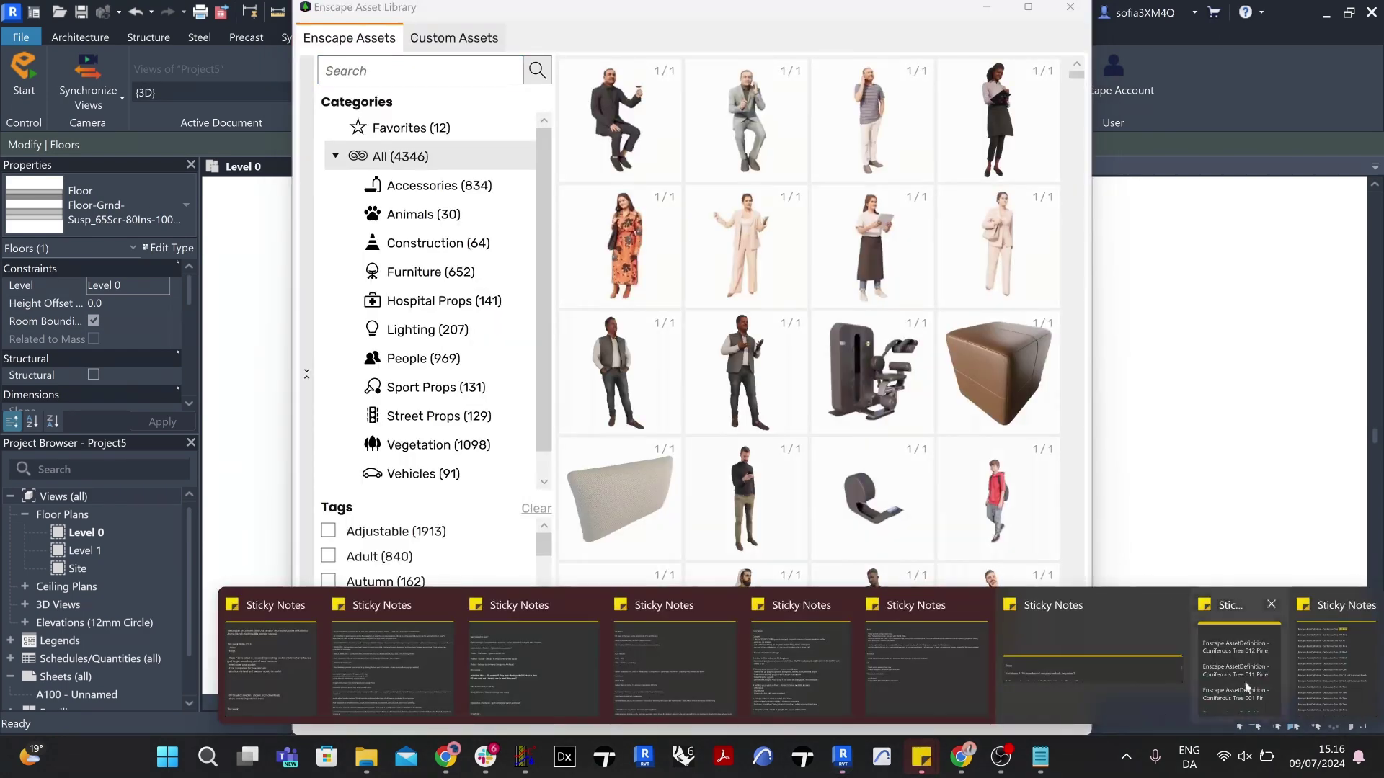
click(1247, 688)
click(1183, 182)
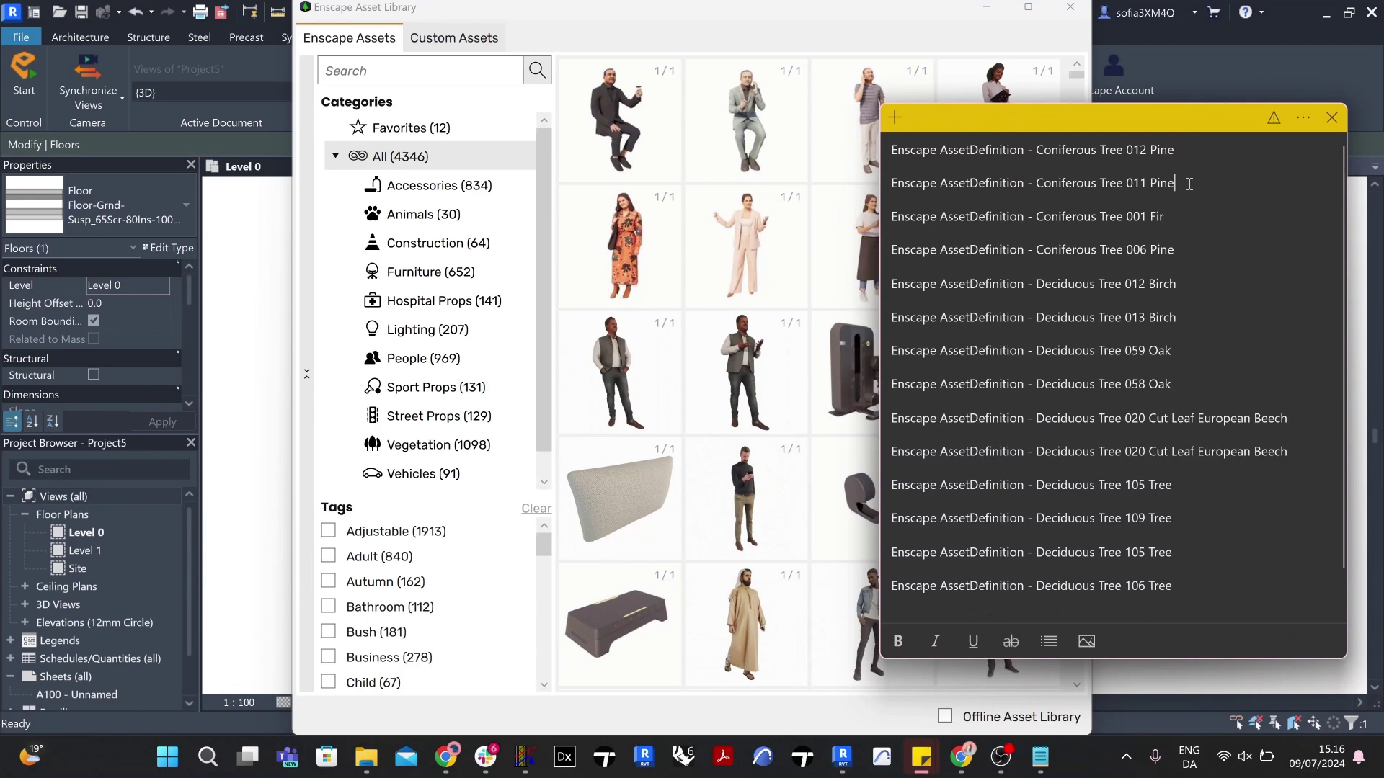
drag(1189, 184, 1130, 186)
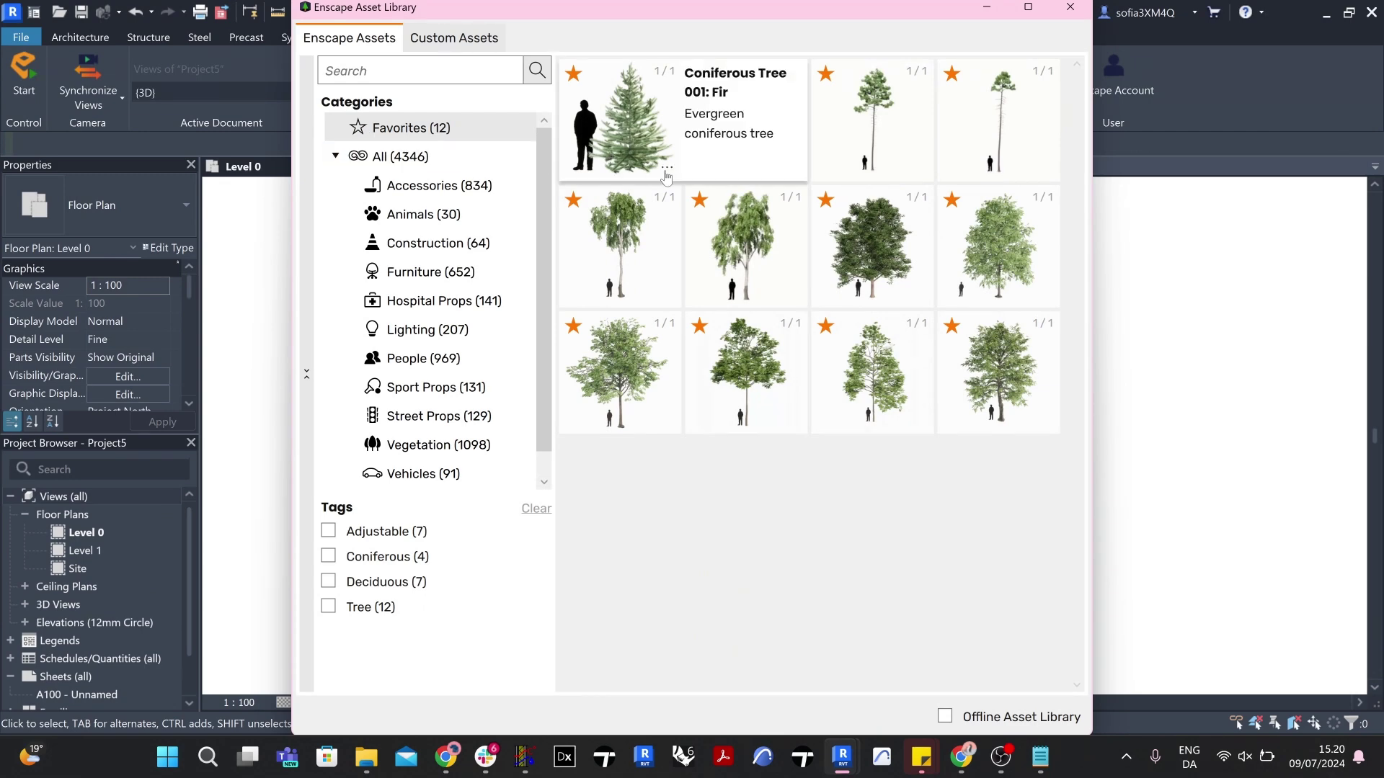
Step: Place the Coniferous Tree 001 Fir asset on the floor, then select it and edit its family
click(666, 168)
click(747, 219)
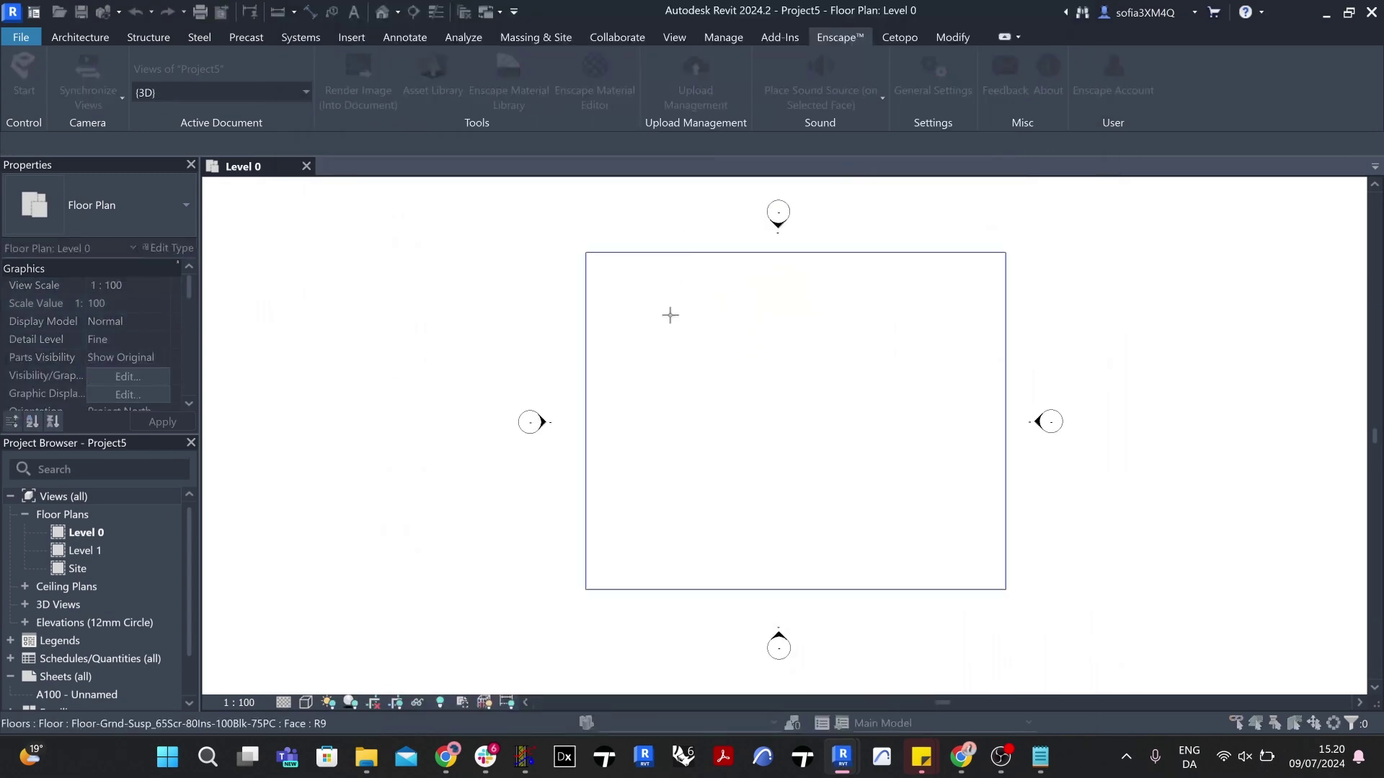
click(673, 354)
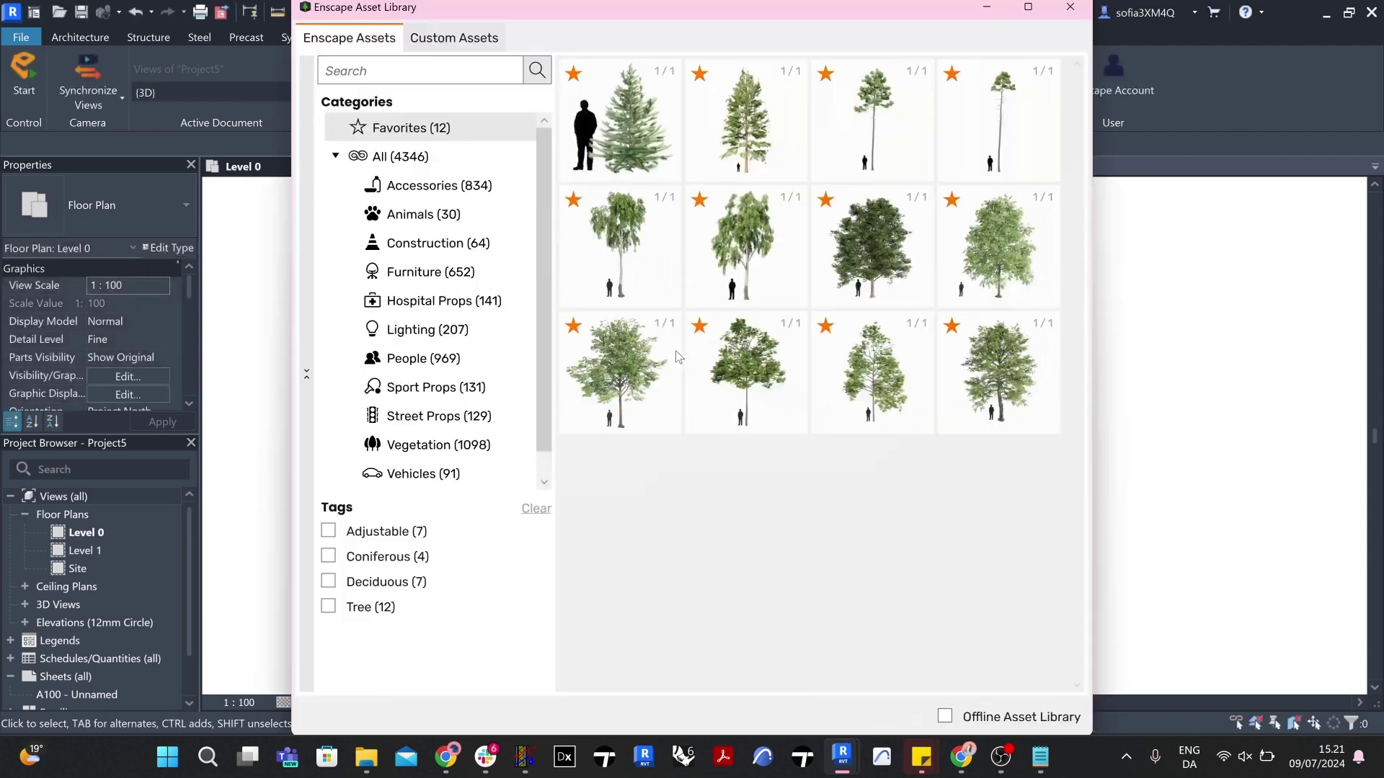
click(1064, 12)
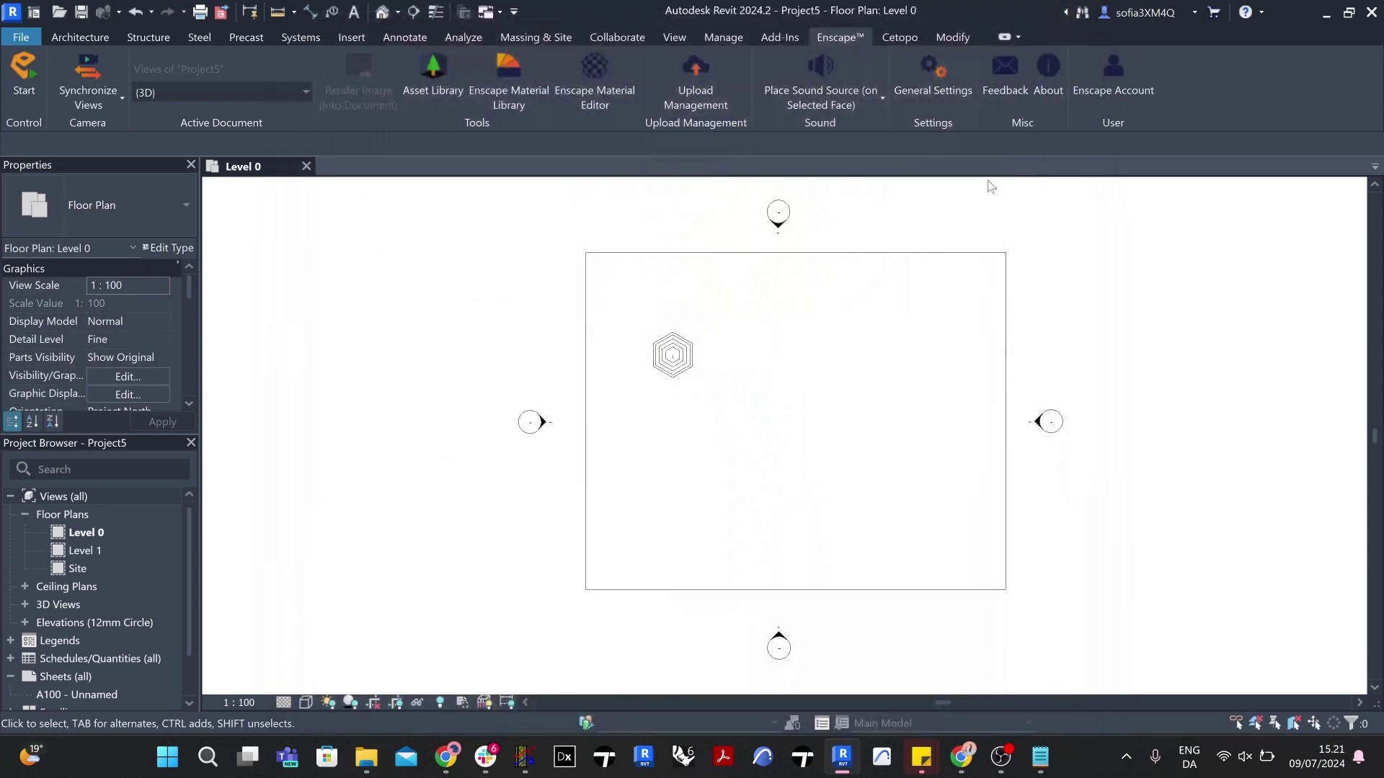
click(687, 369)
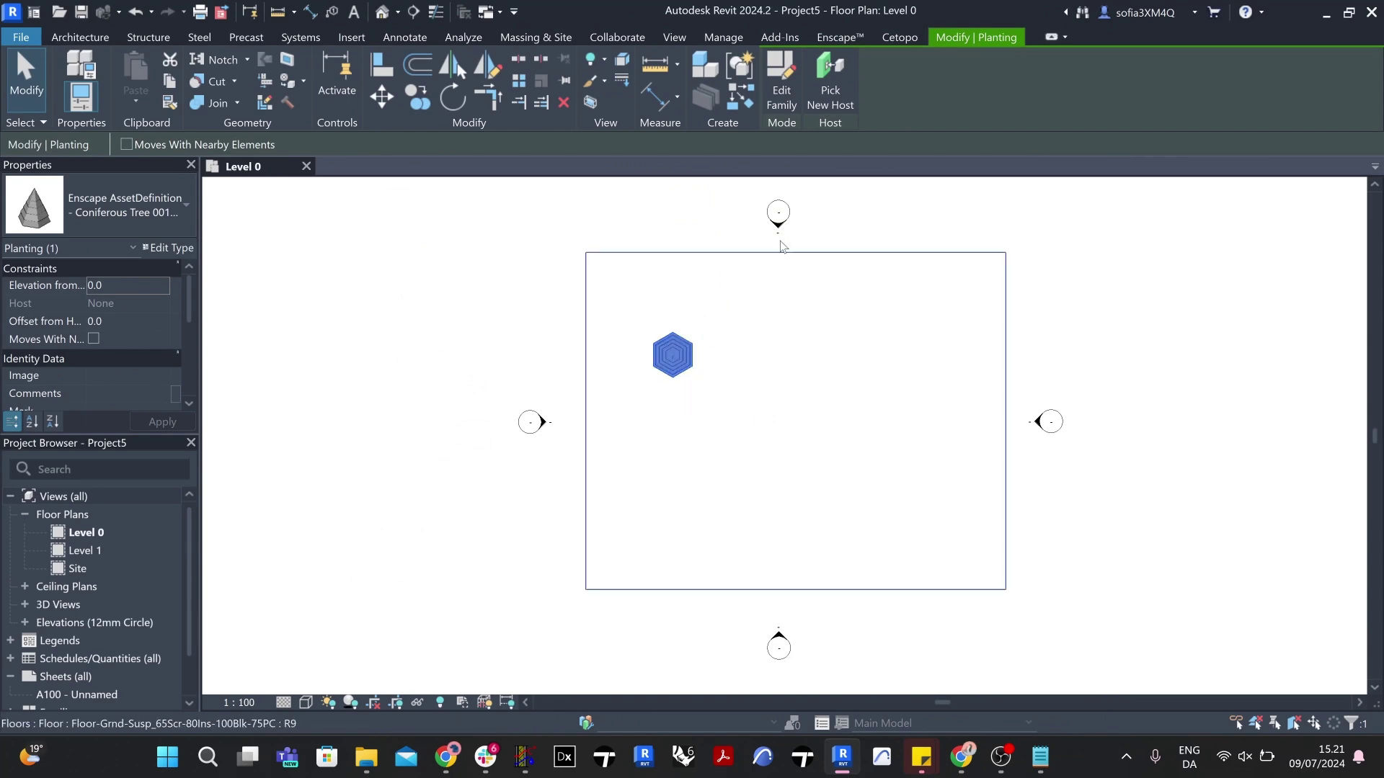
click(788, 101)
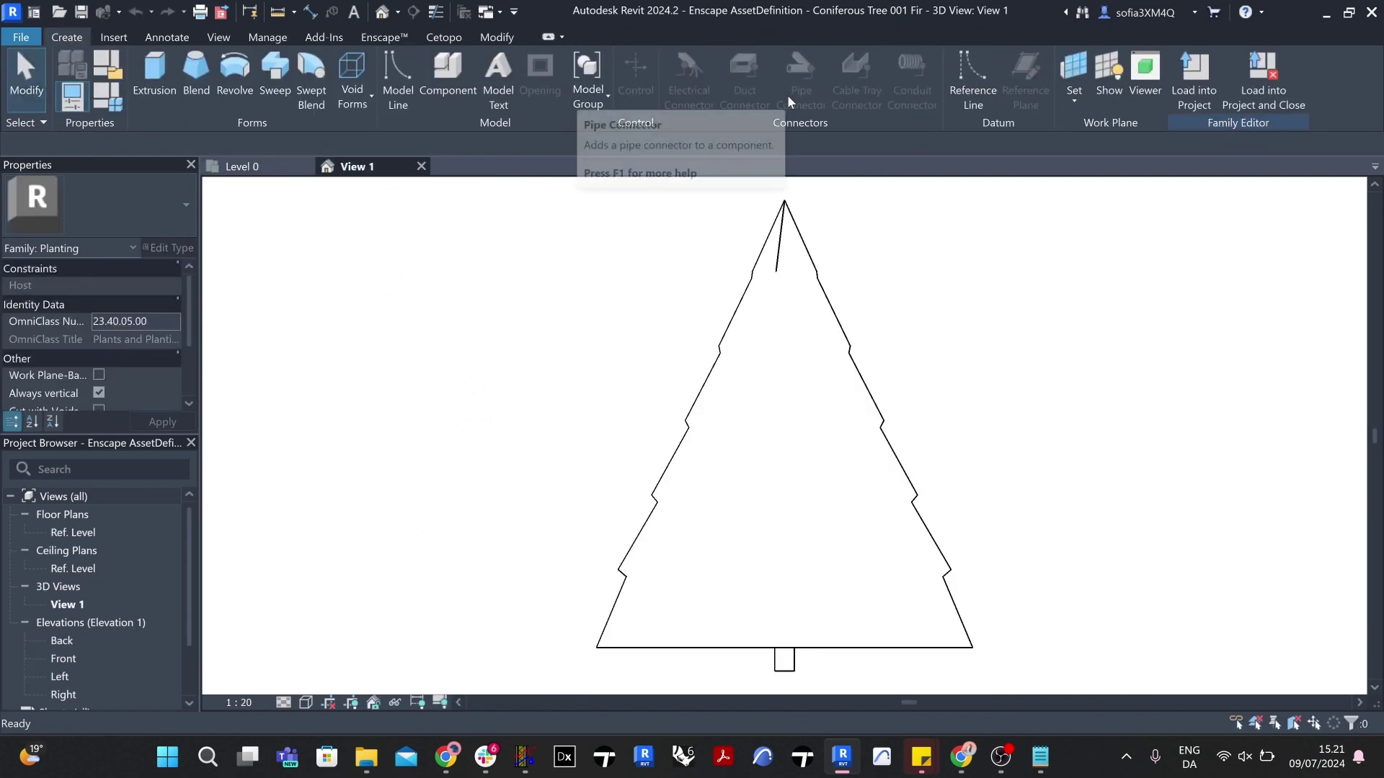
Step: Start saving the tree as a family file from the File menu
click(23, 39)
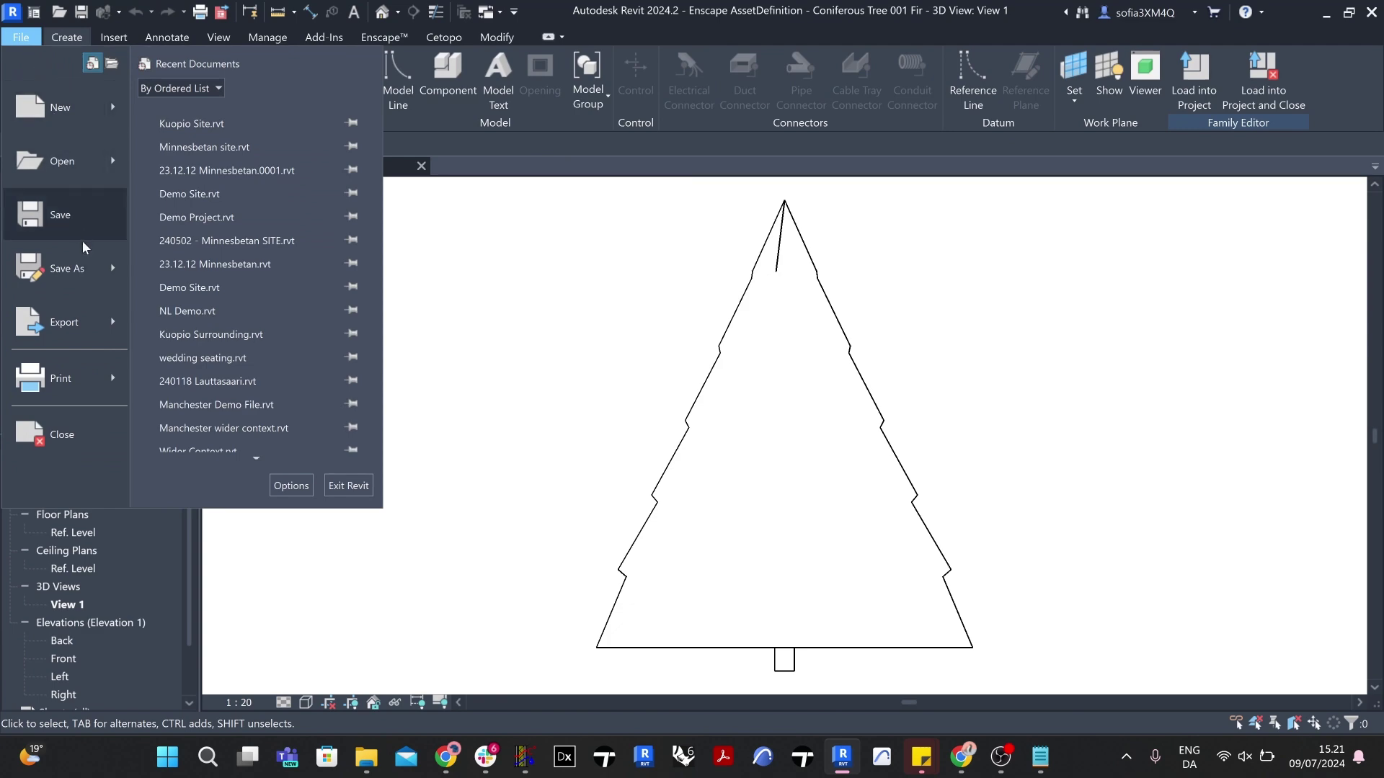
mouse_move(85, 268)
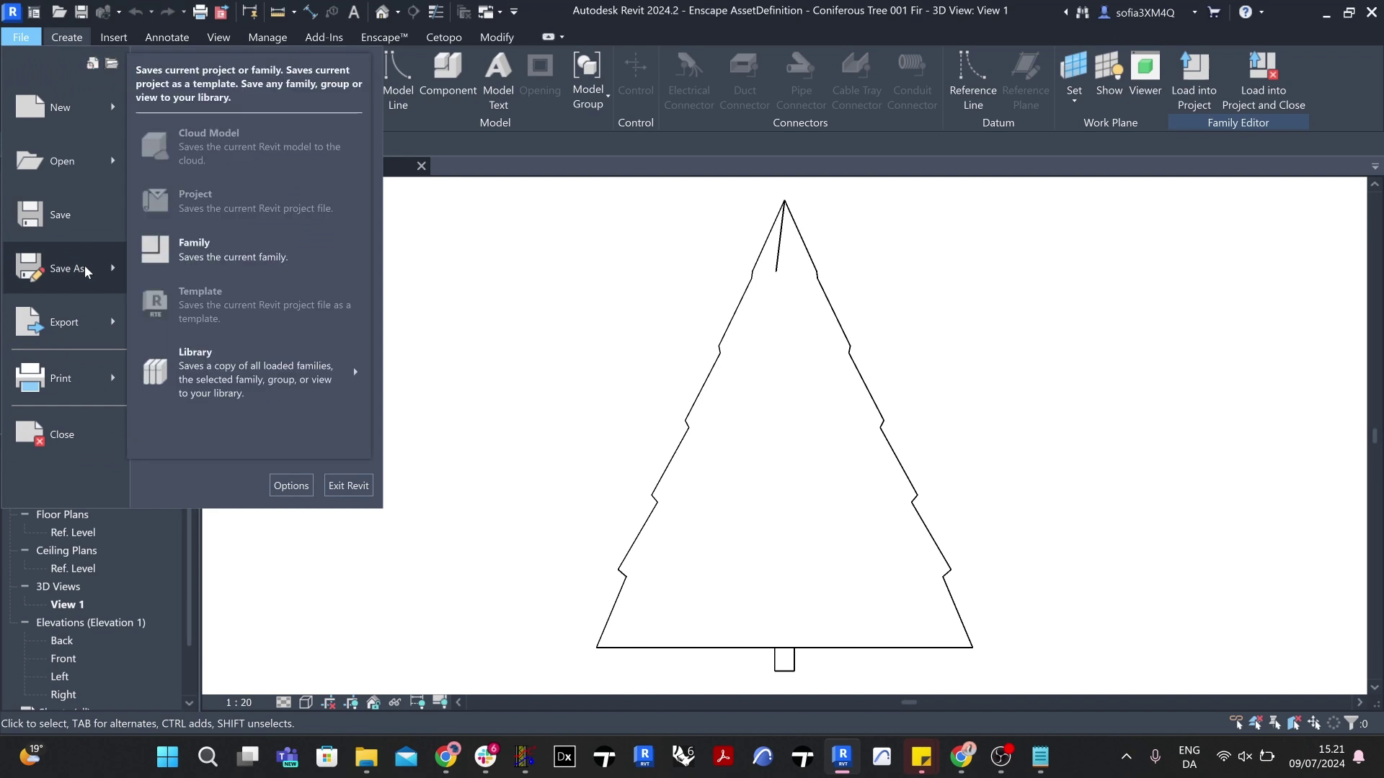
click(213, 253)
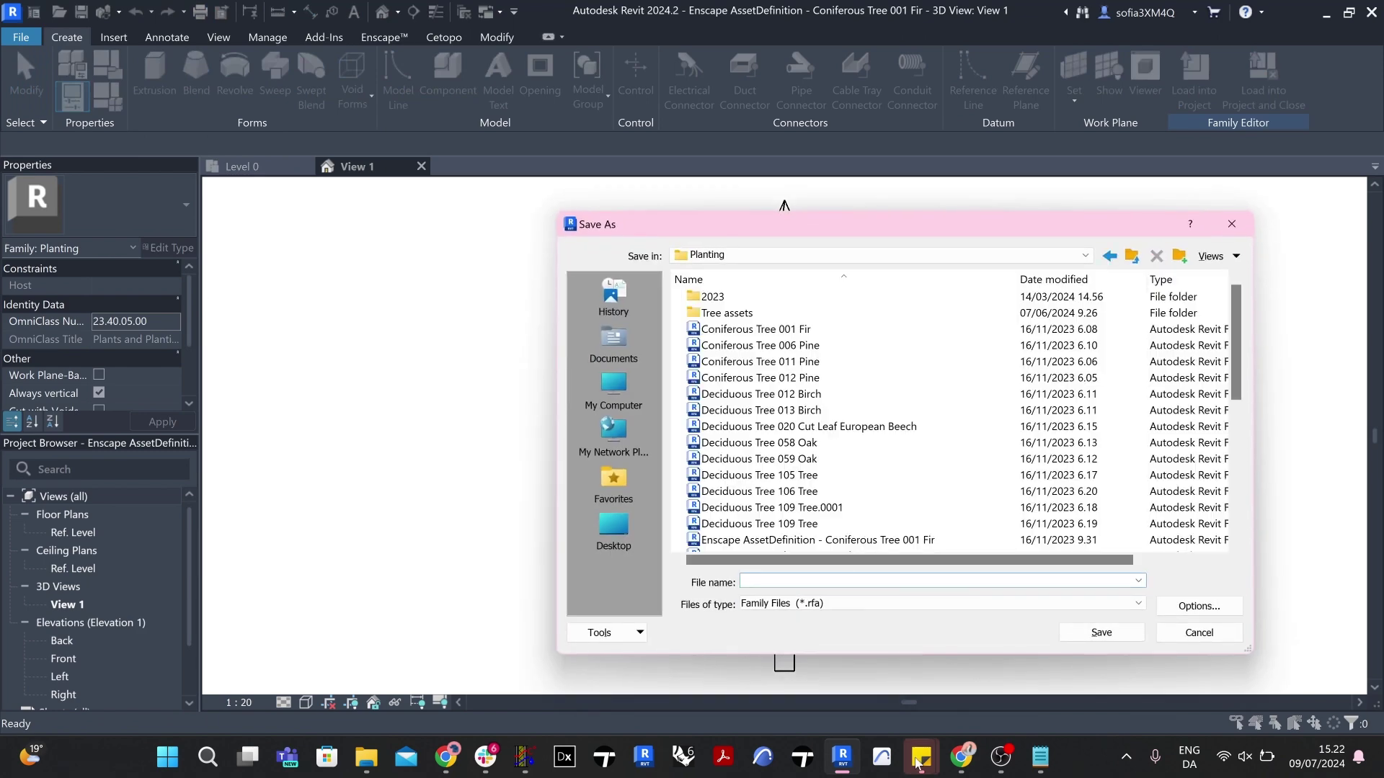
Step: Copy the Coniferous Tree 012 Pine name from the sticky note into the family's File name field
mouse_move(917, 762)
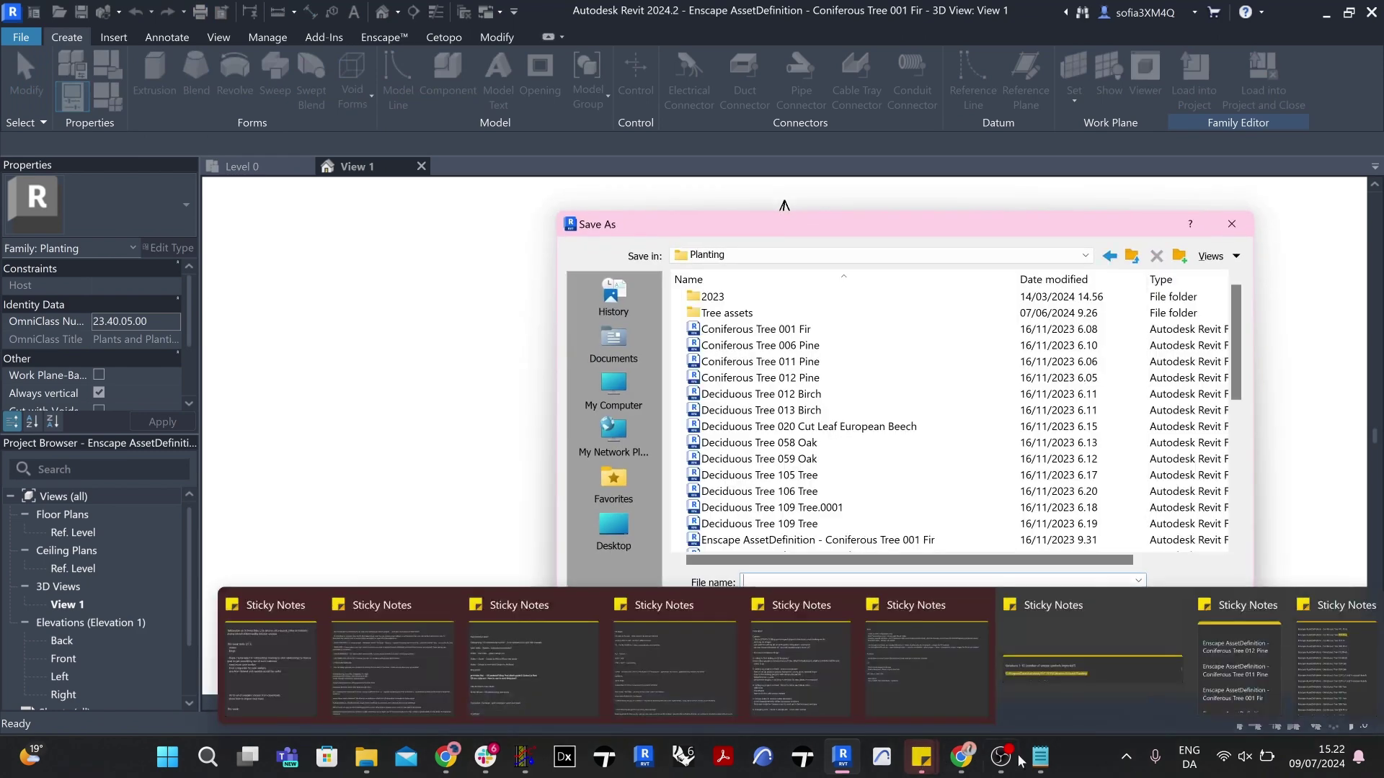
click(1334, 692)
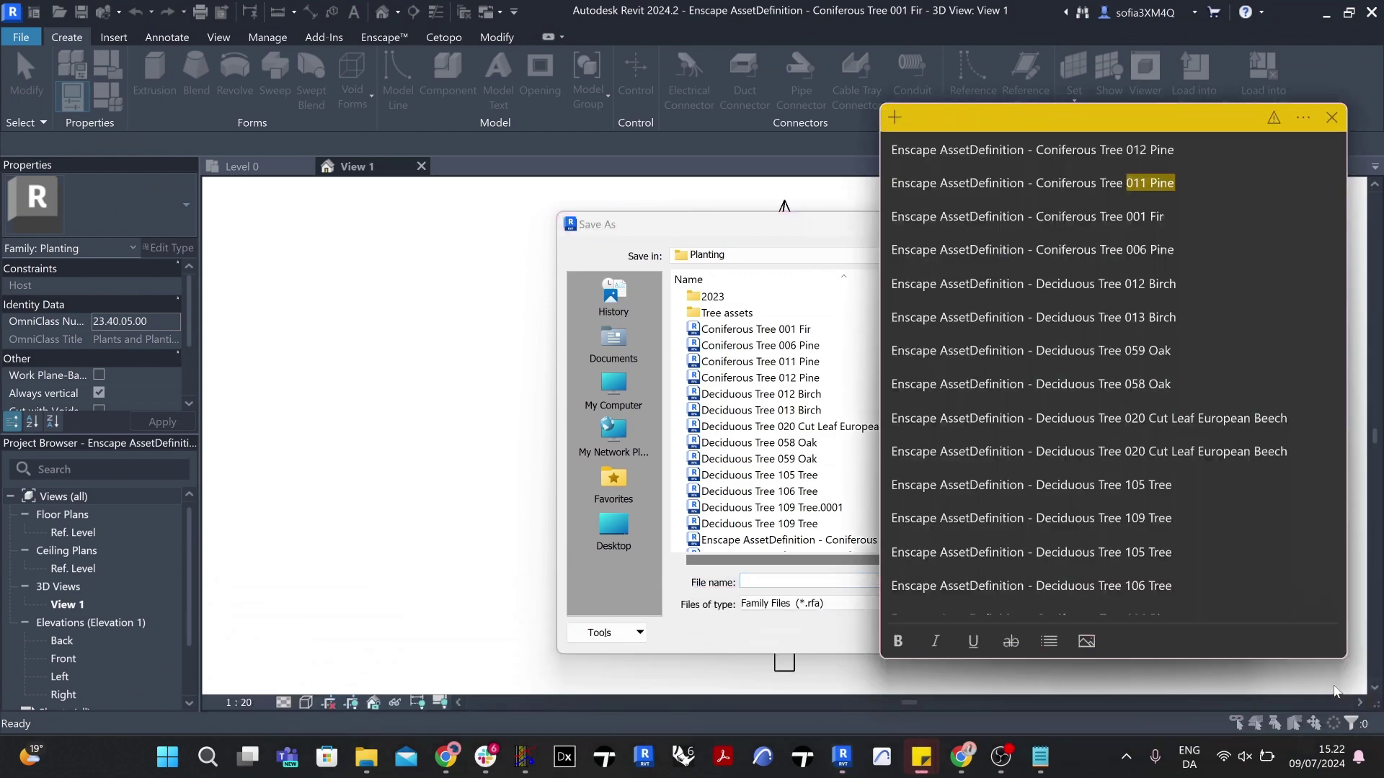
click(1184, 149)
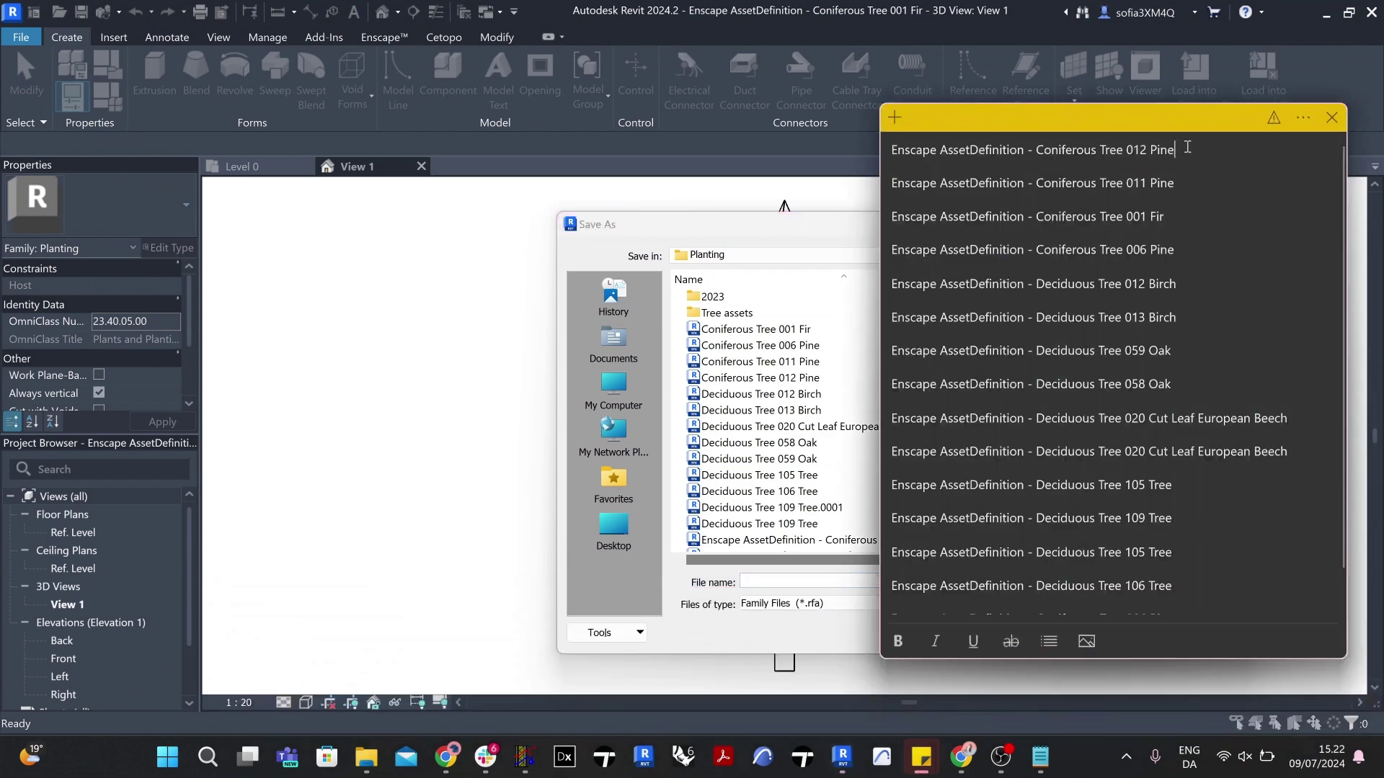
drag(1189, 147, 892, 148)
key(ctrl+c)
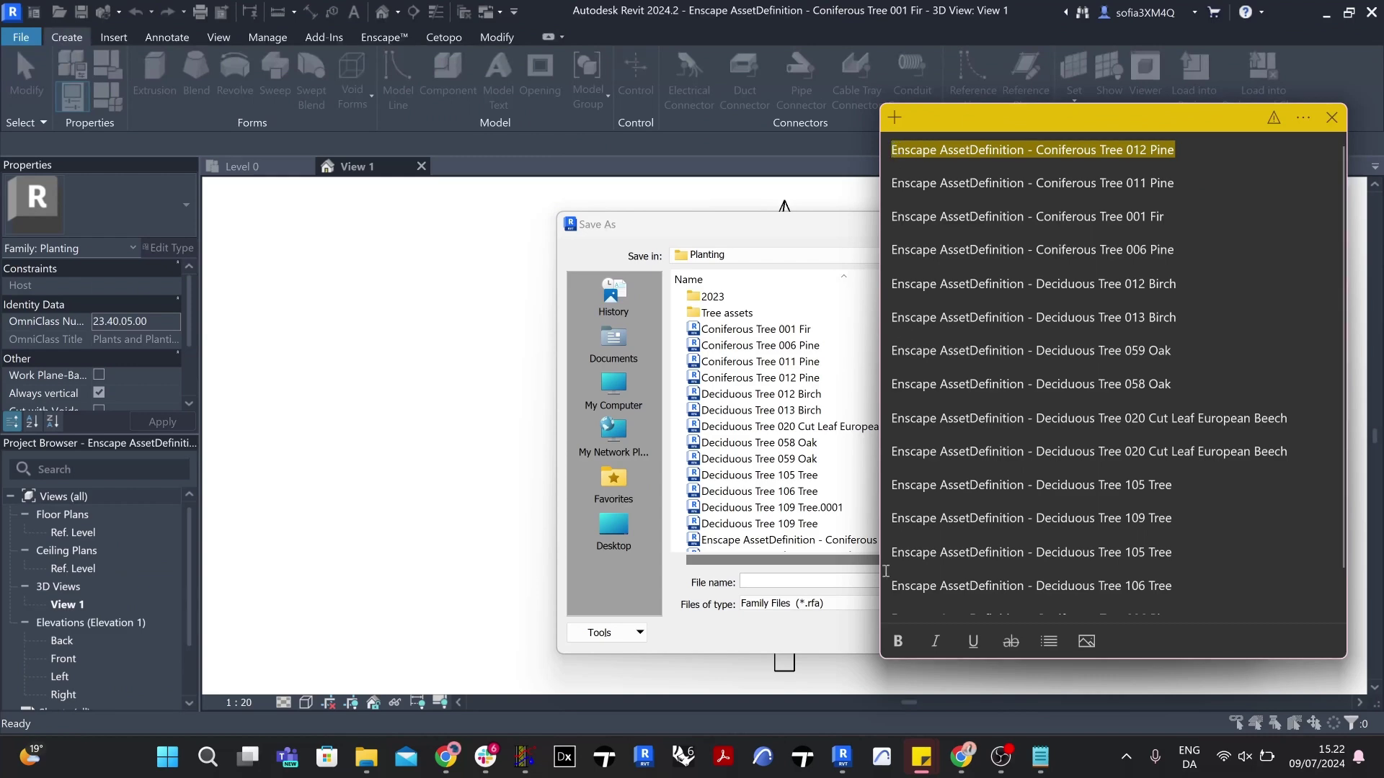
click(763, 580)
click(763, 580)
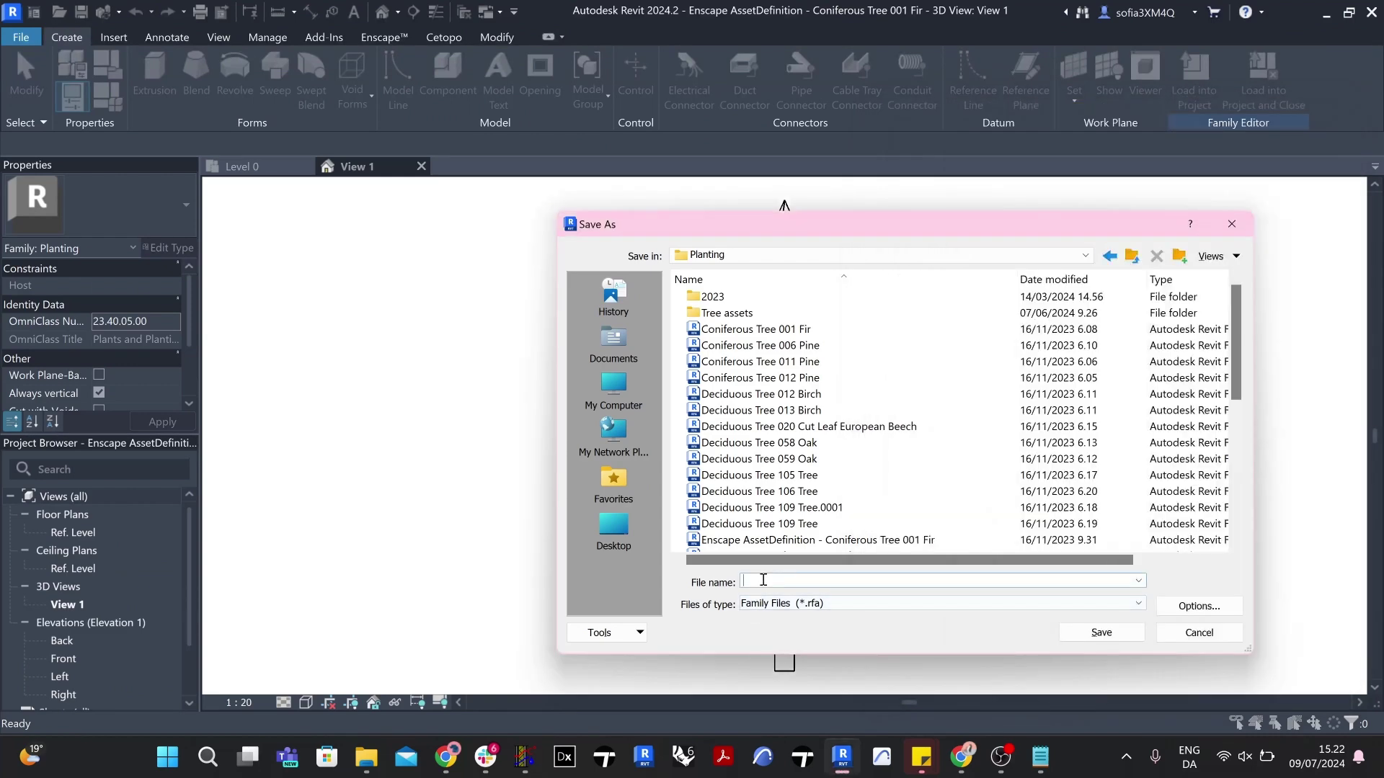
key(ctrl+v)
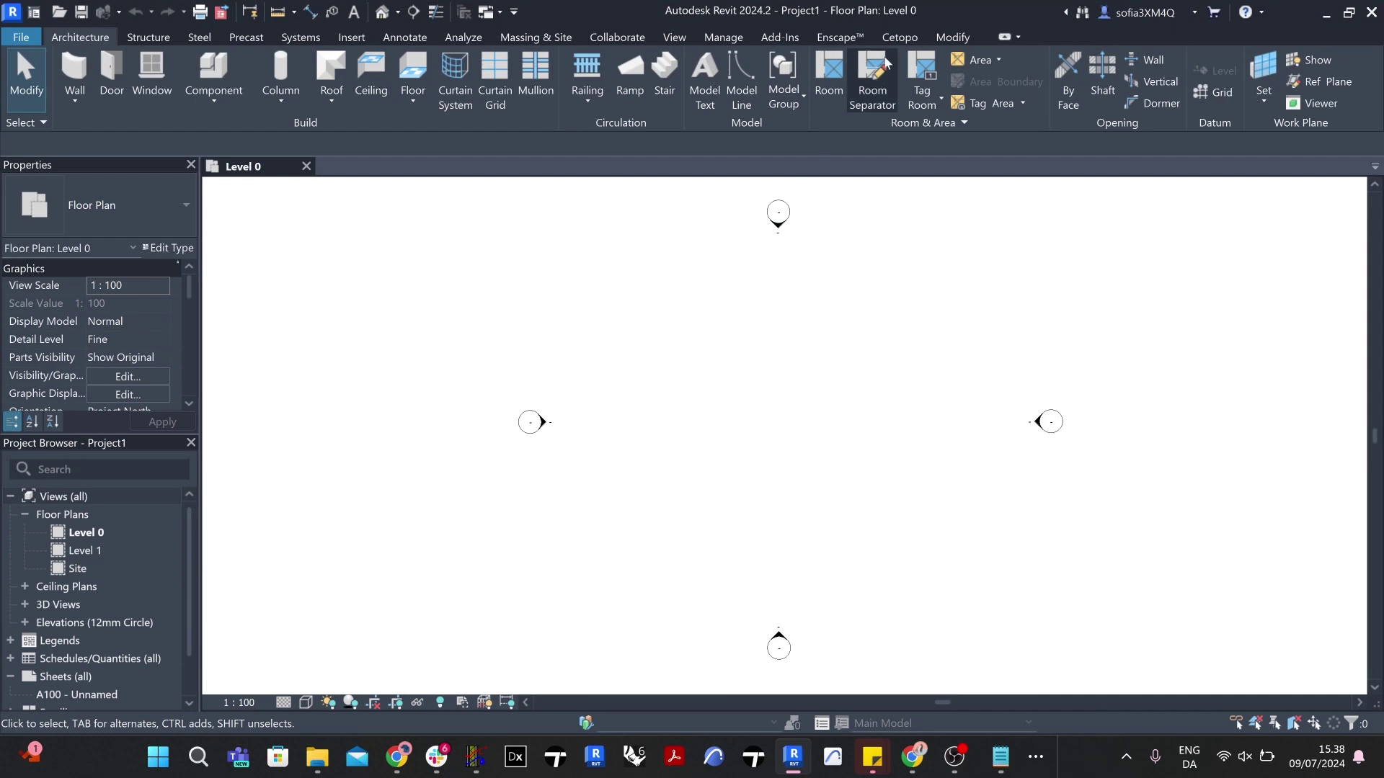
Step: Import topo.cxf with the Cetopo\Enscape EDITED config, placing it at the specified base point
click(890, 39)
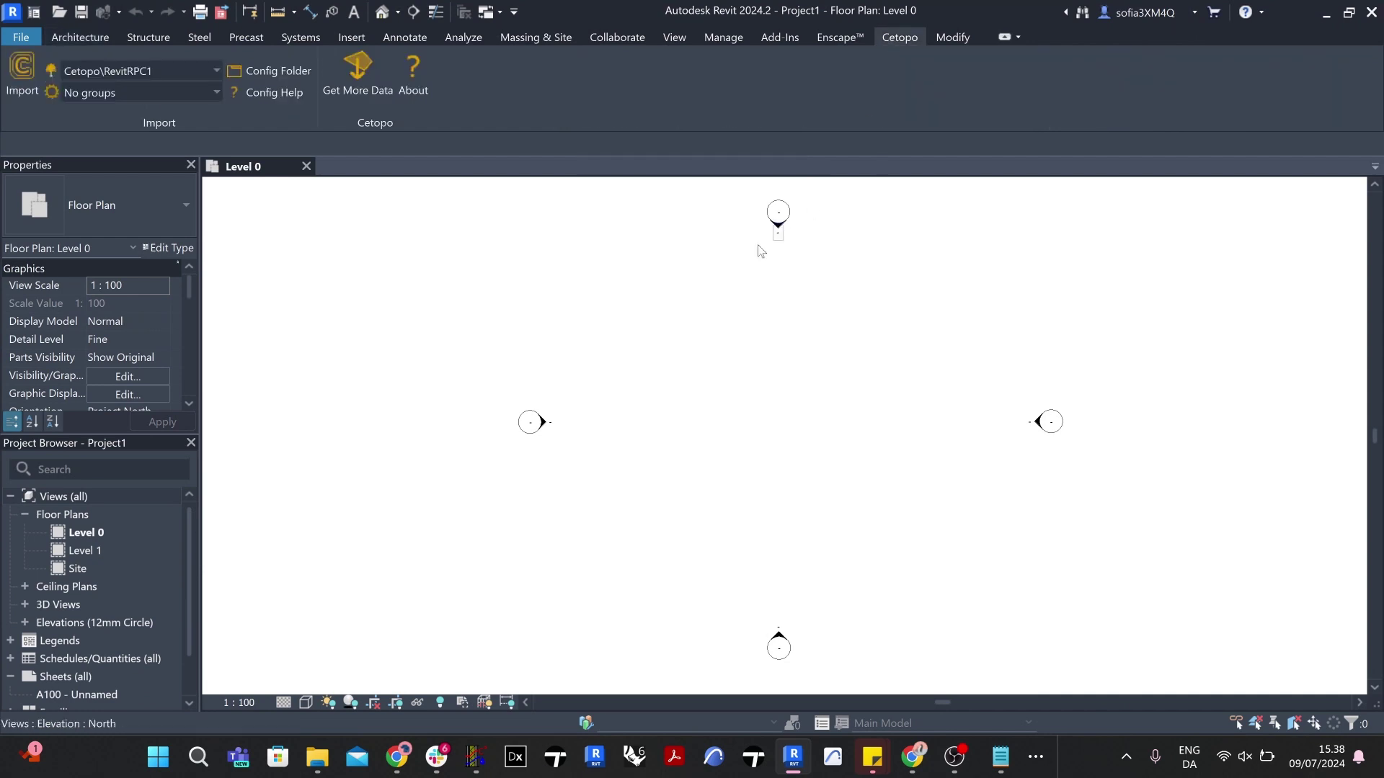
click(147, 70)
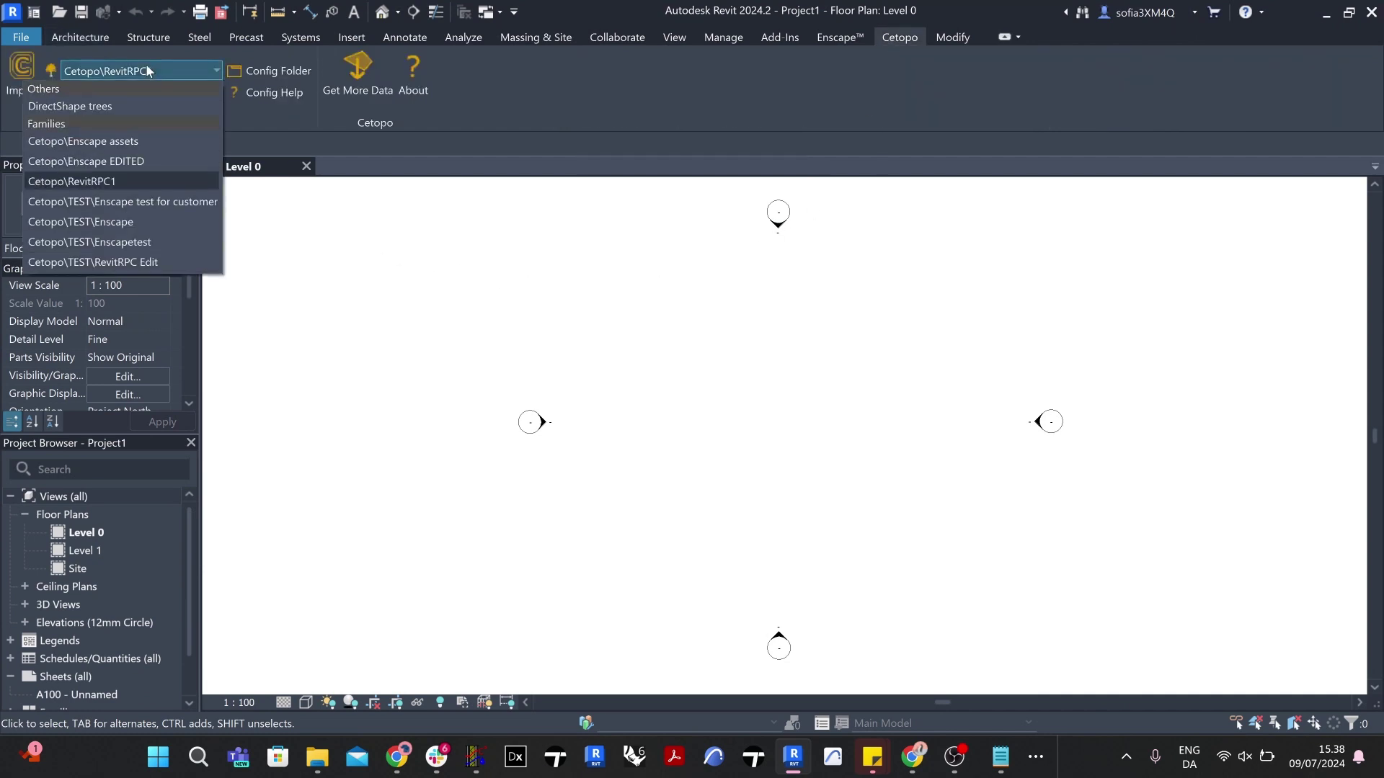
click(130, 161)
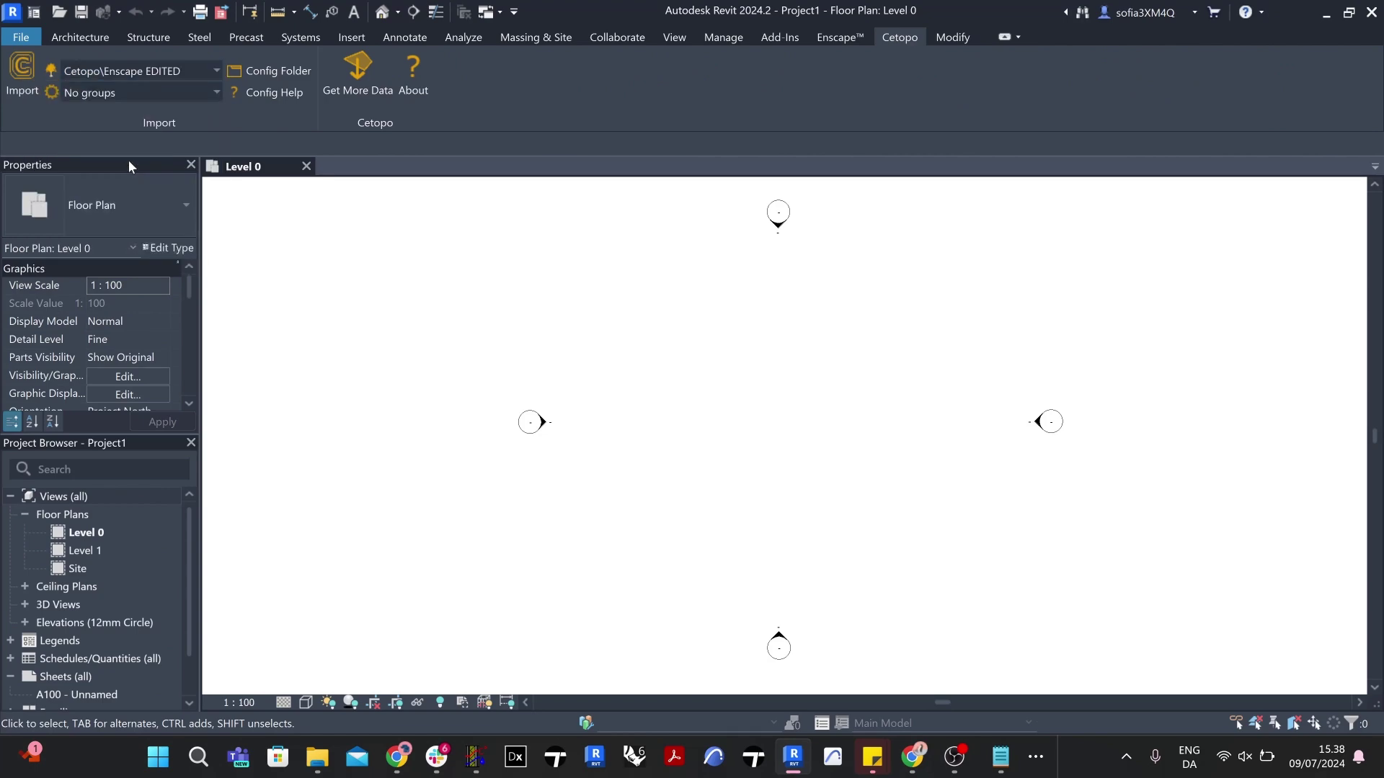
click(25, 89)
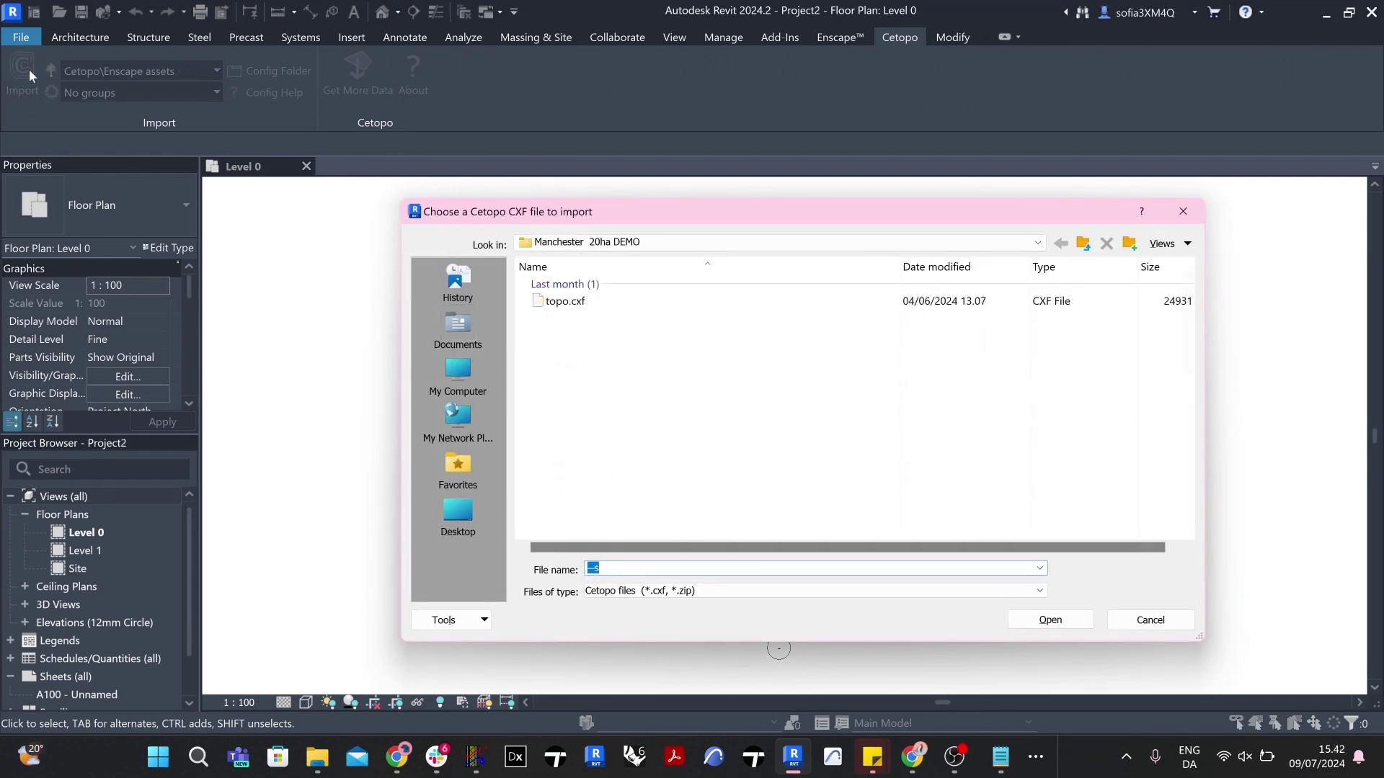
click(569, 301)
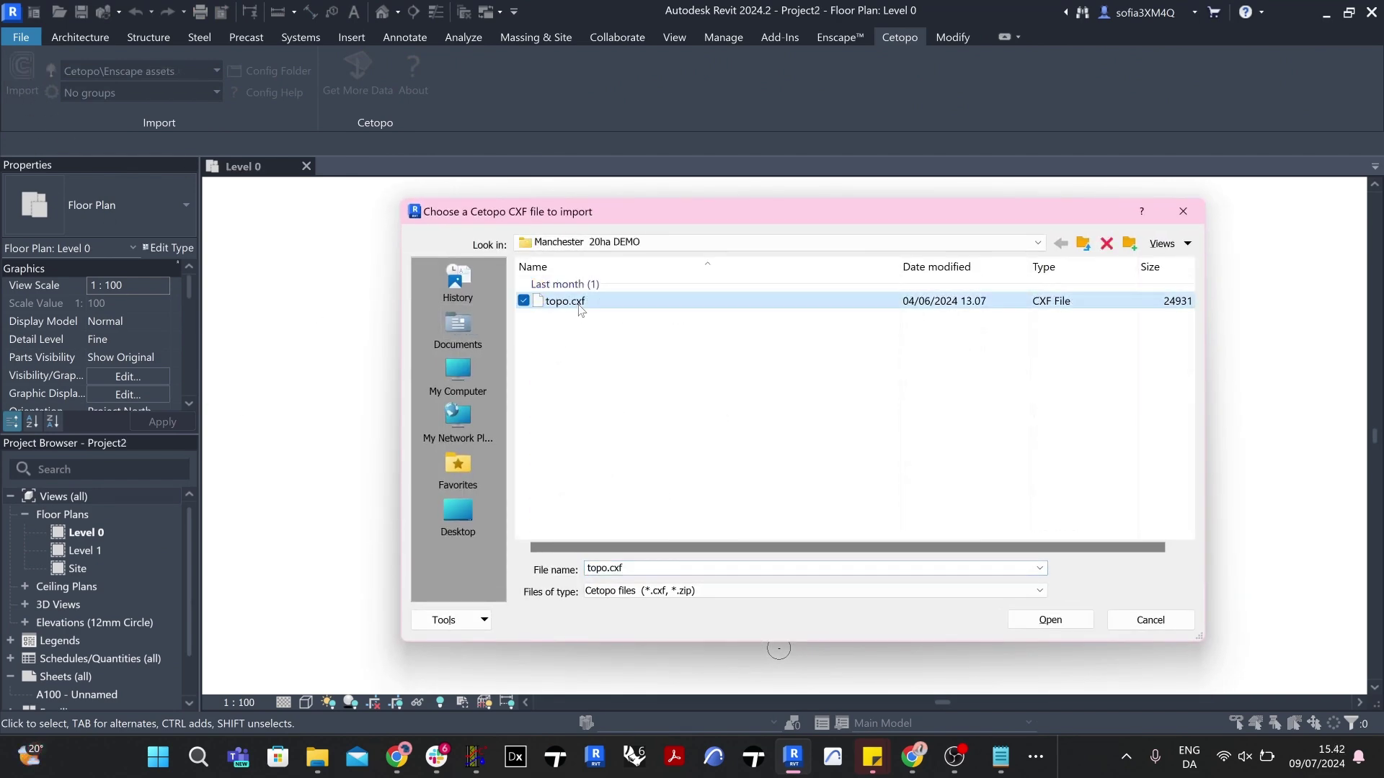
click(1049, 622)
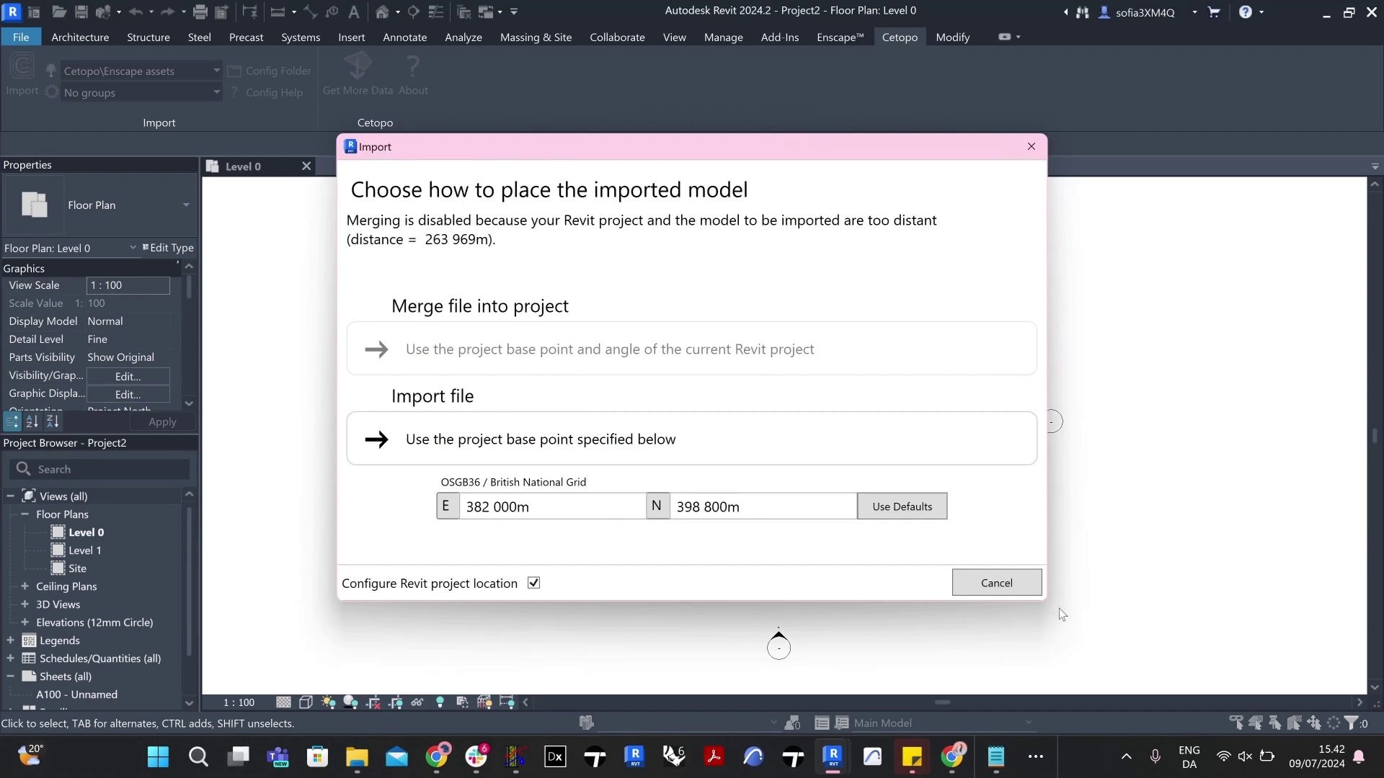
click(819, 437)
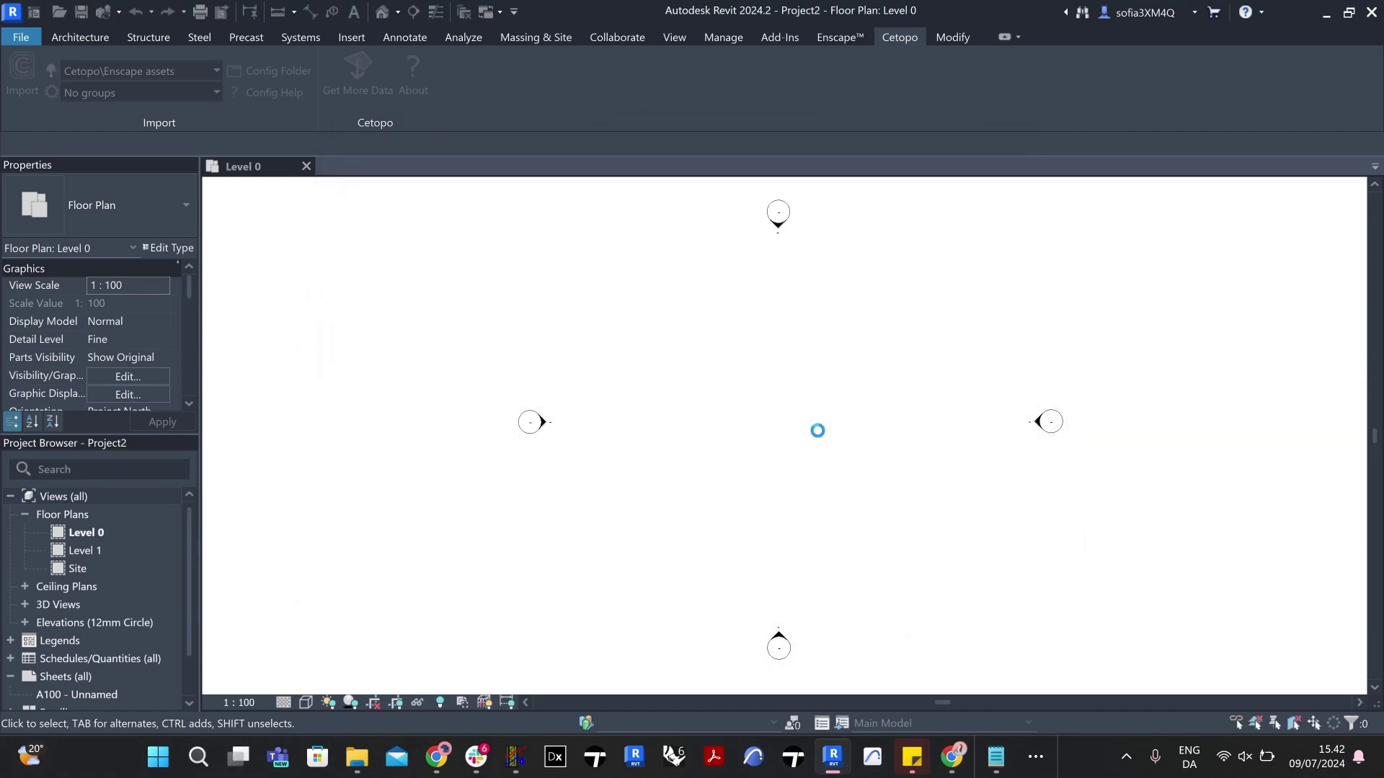
click(712, 480)
Step: Open the 3D view of the imported site and check a large tree is type Broadleaf A 29m
scroll(624, 453, down, 5)
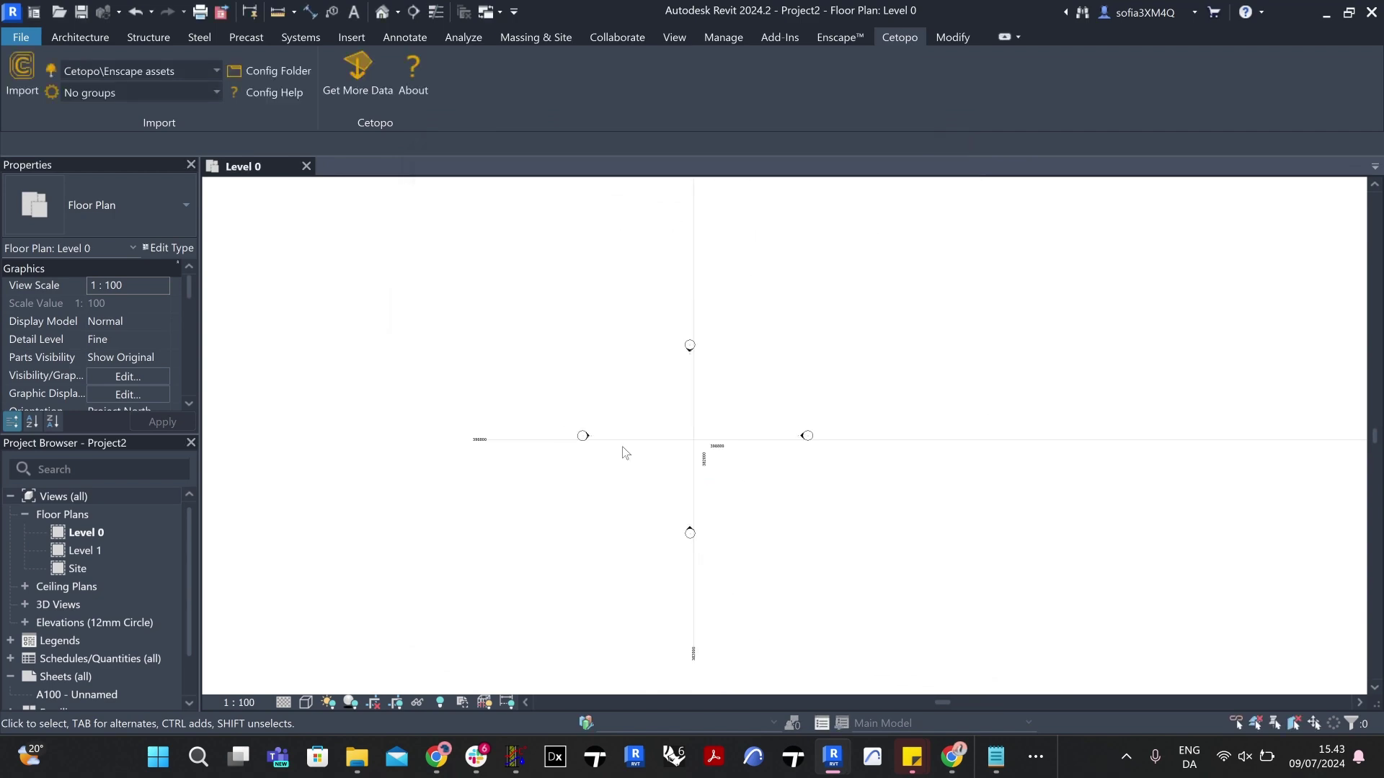
scroll(624, 452, down, 4)
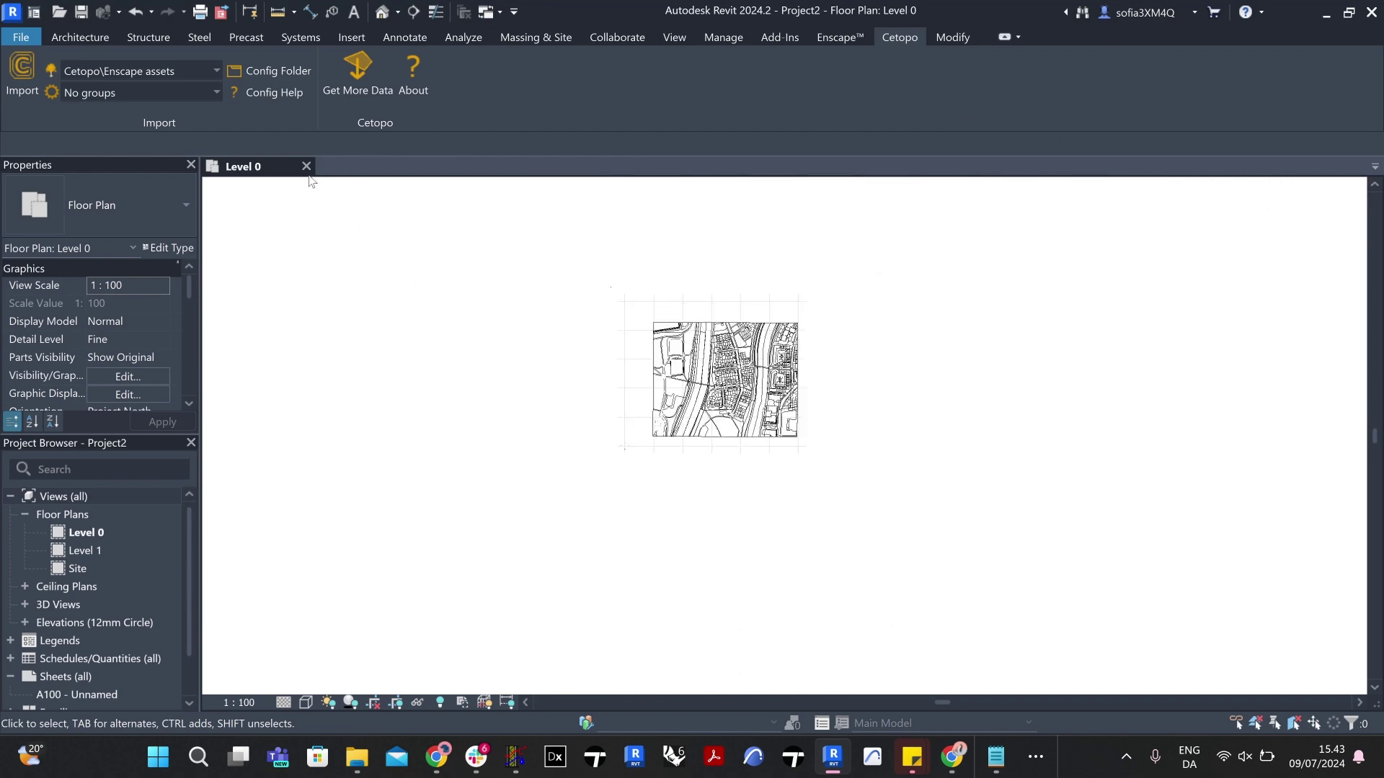
click(382, 11)
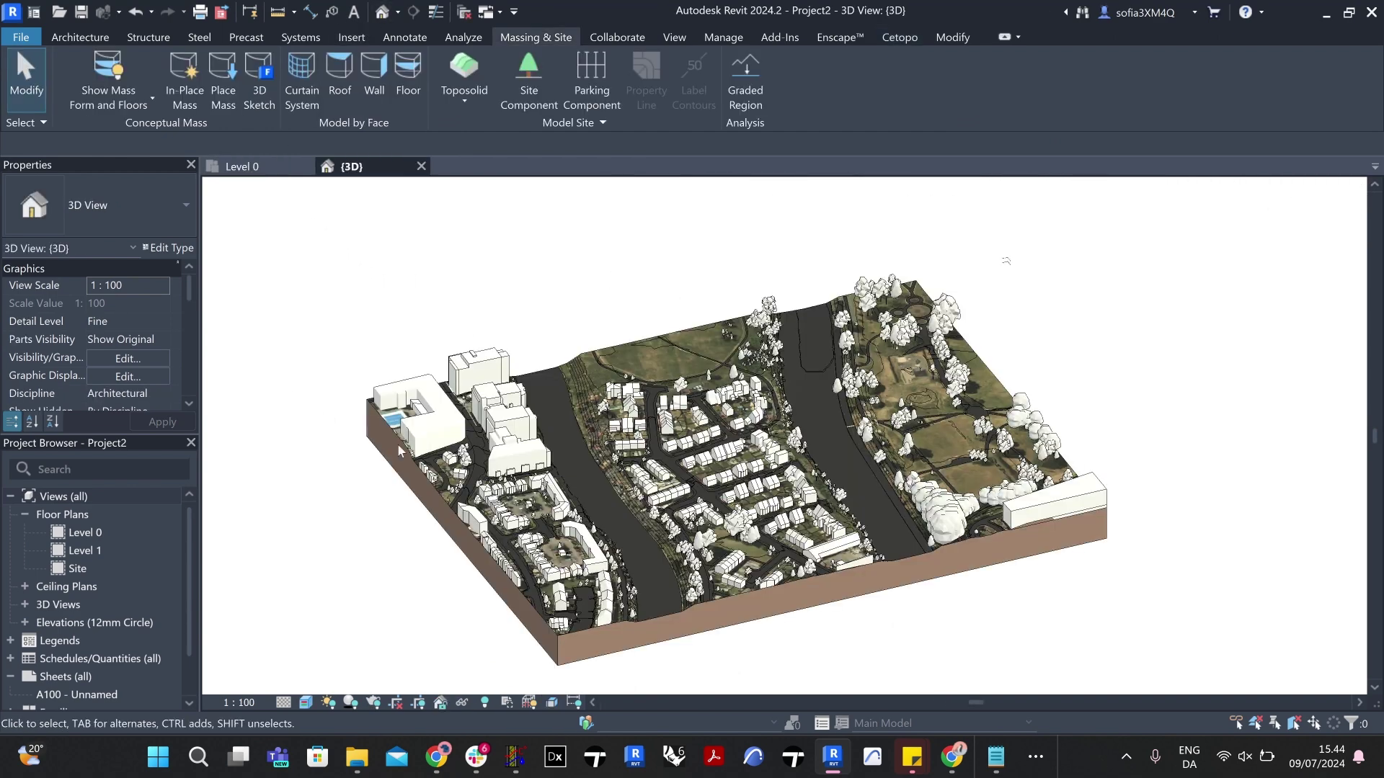
click(944, 524)
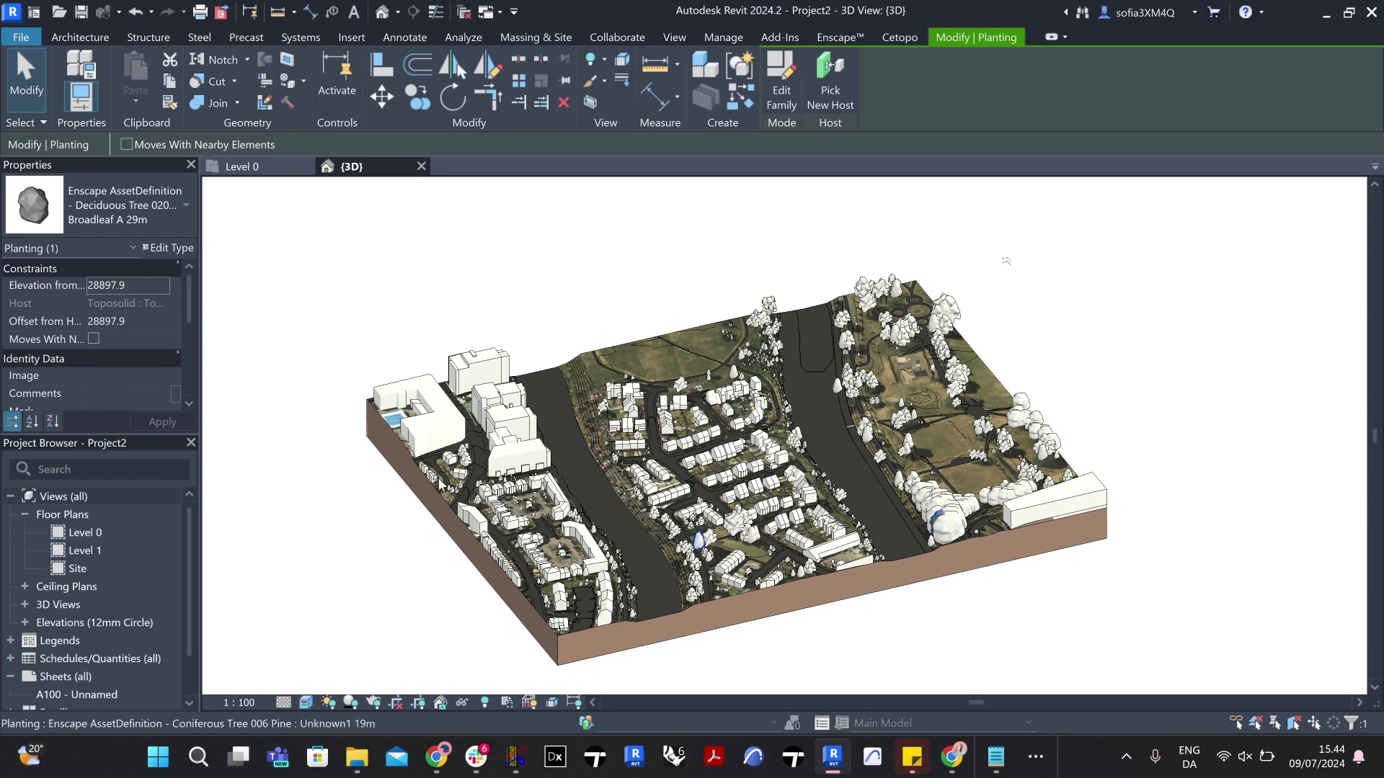
click(165, 219)
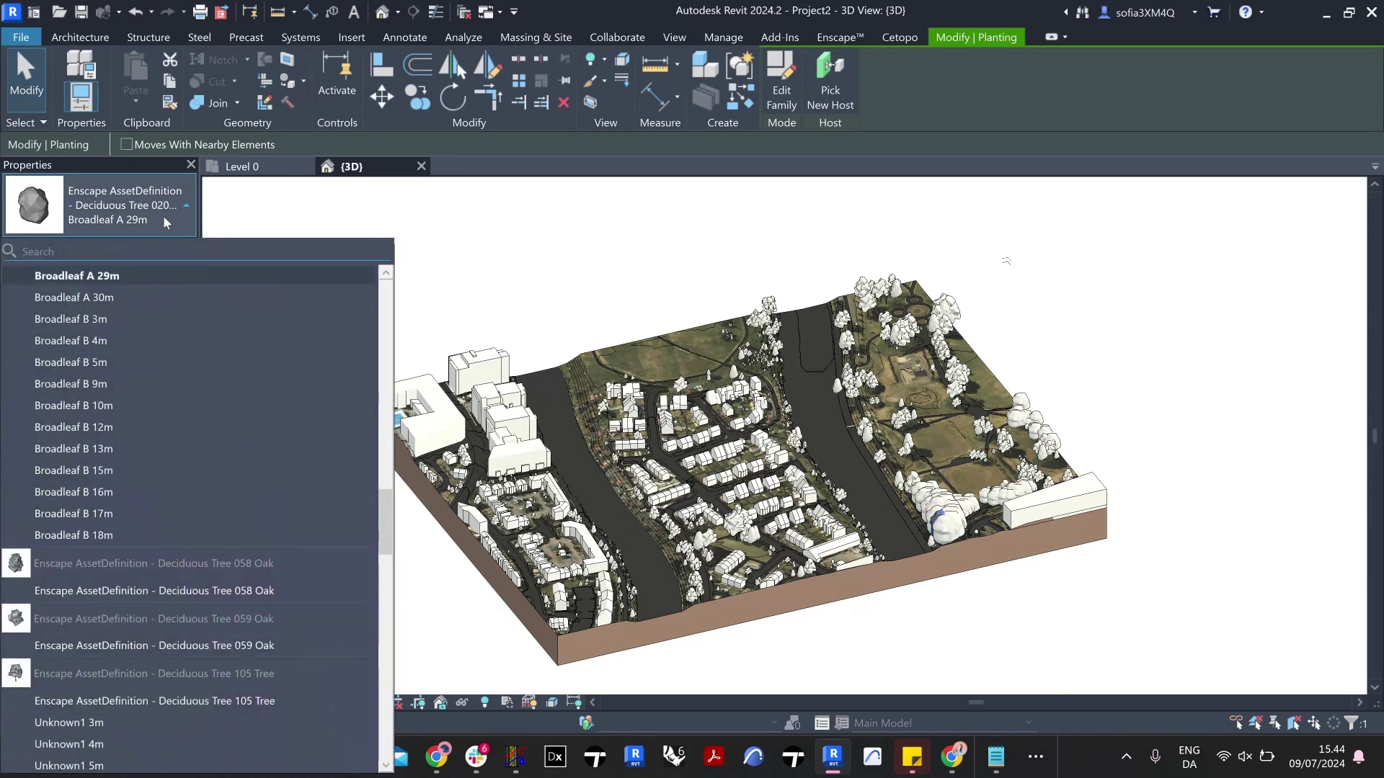
click(163, 215)
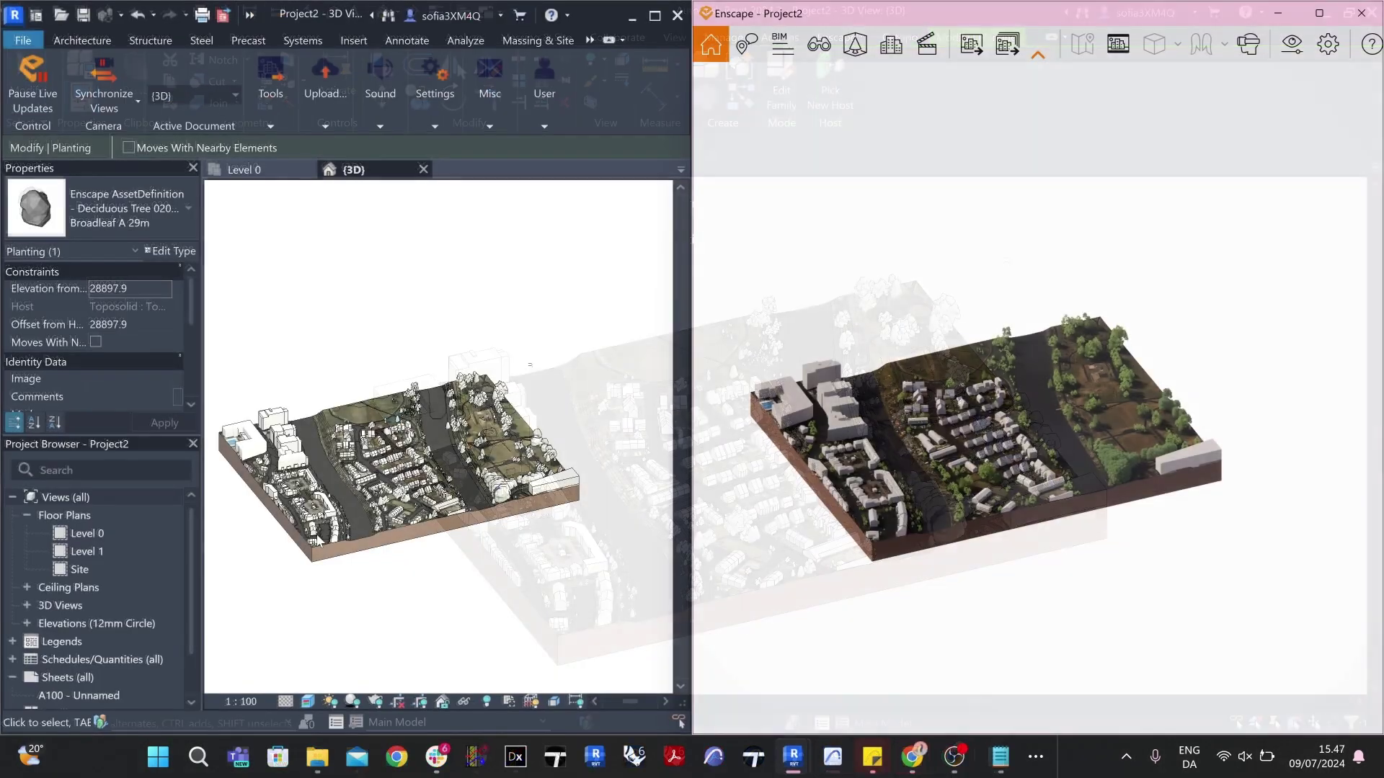
Step: Zoom into the site to see the green Enscape trees among the imported houses
scroll(317, 539, up, 8)
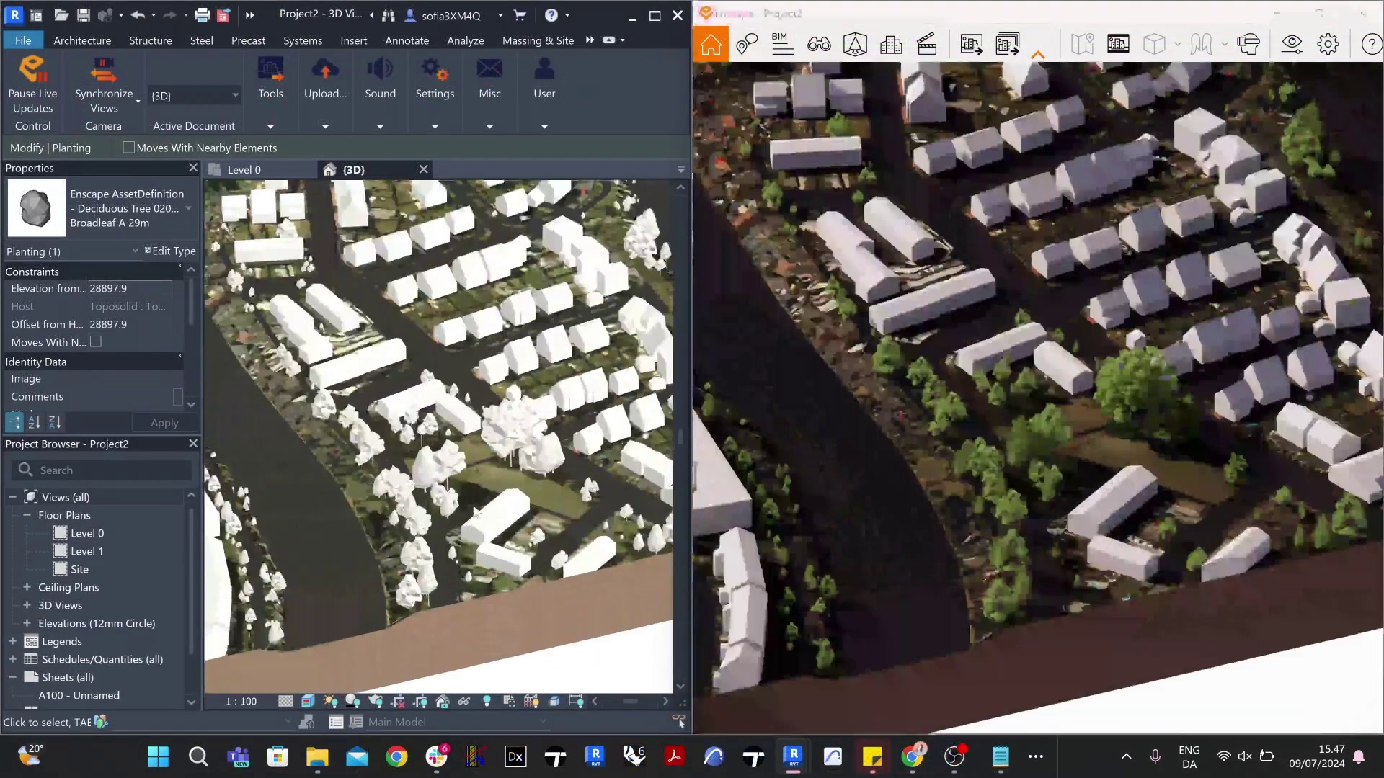